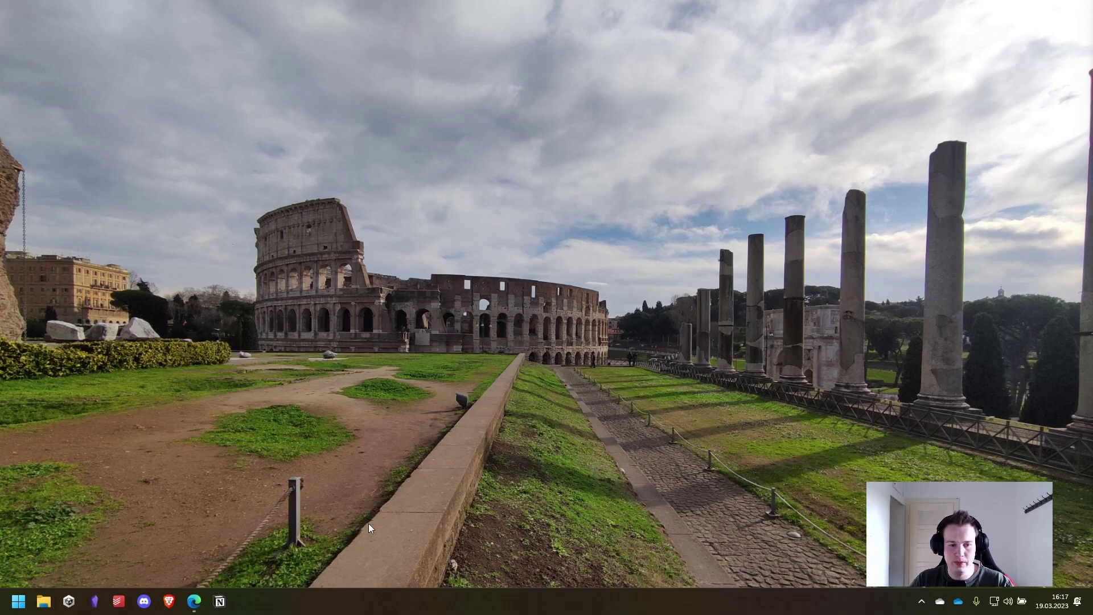
# - Bring up Edge showing Hostinger's VPS hosting page
pyautogui.click(194, 602)
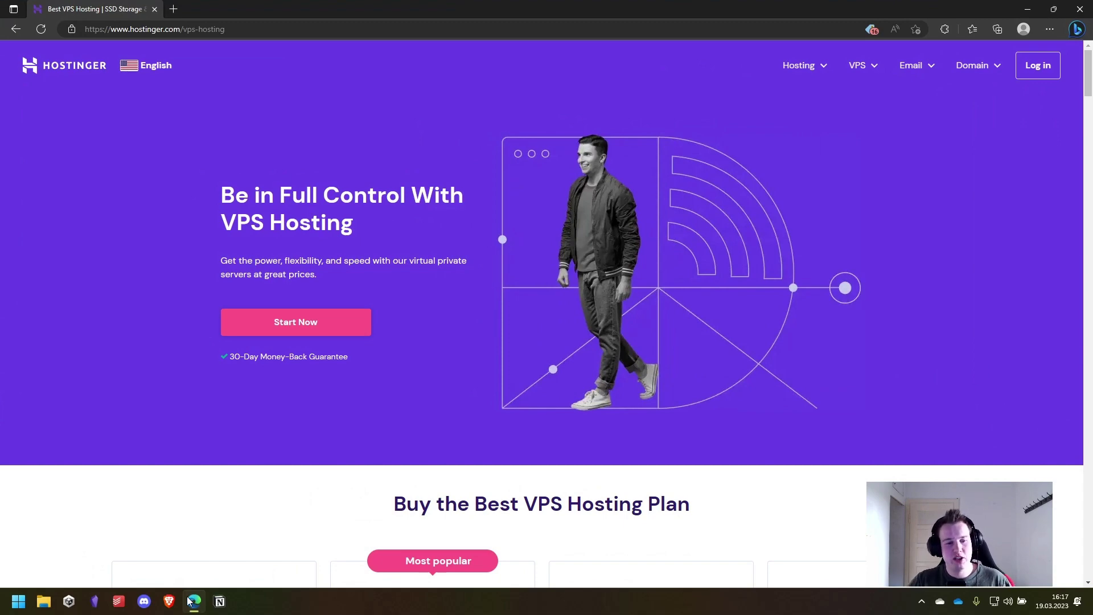
# - Add the VPS 2 plan (2 GB RAM, $5.99/mo) to the cart
pyautogui.scroll(-6, 179, 316)
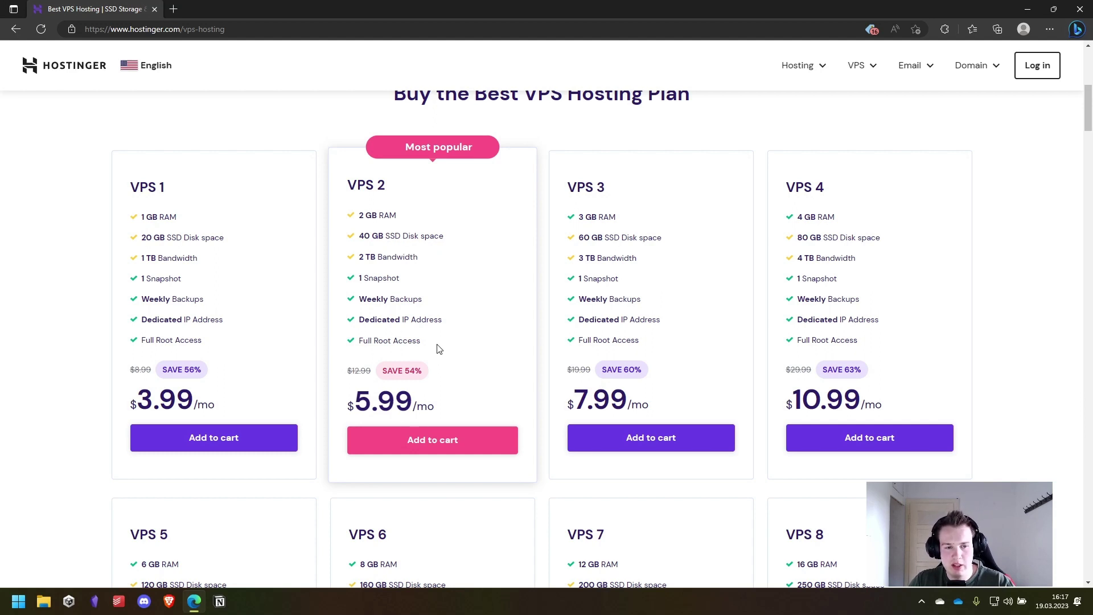
pyautogui.moveTo(422, 342); pyautogui.dragTo(357, 340)
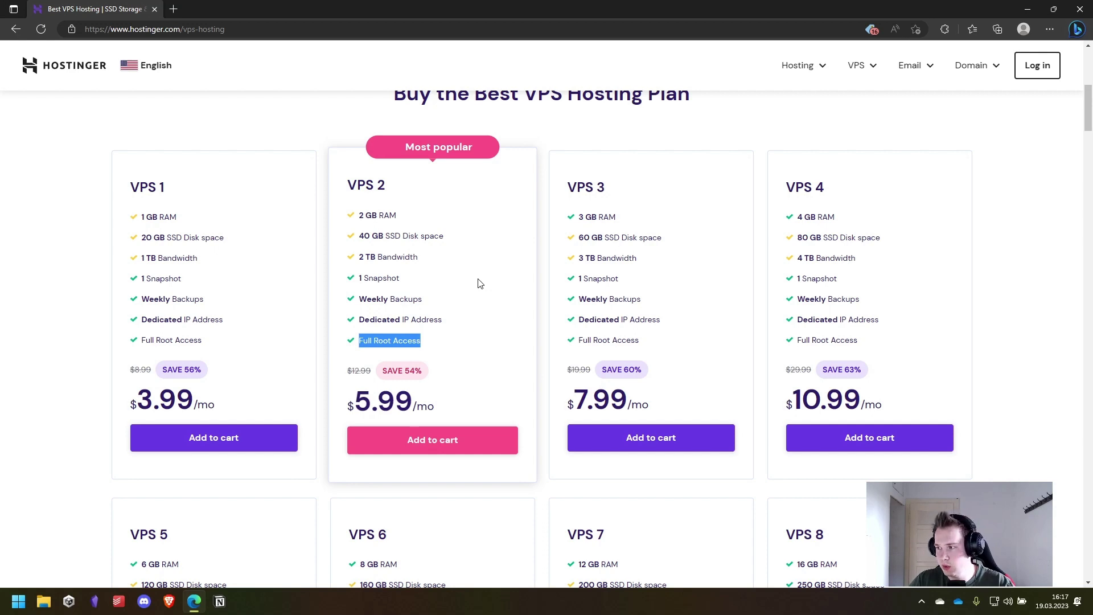
pyautogui.click(415, 439)
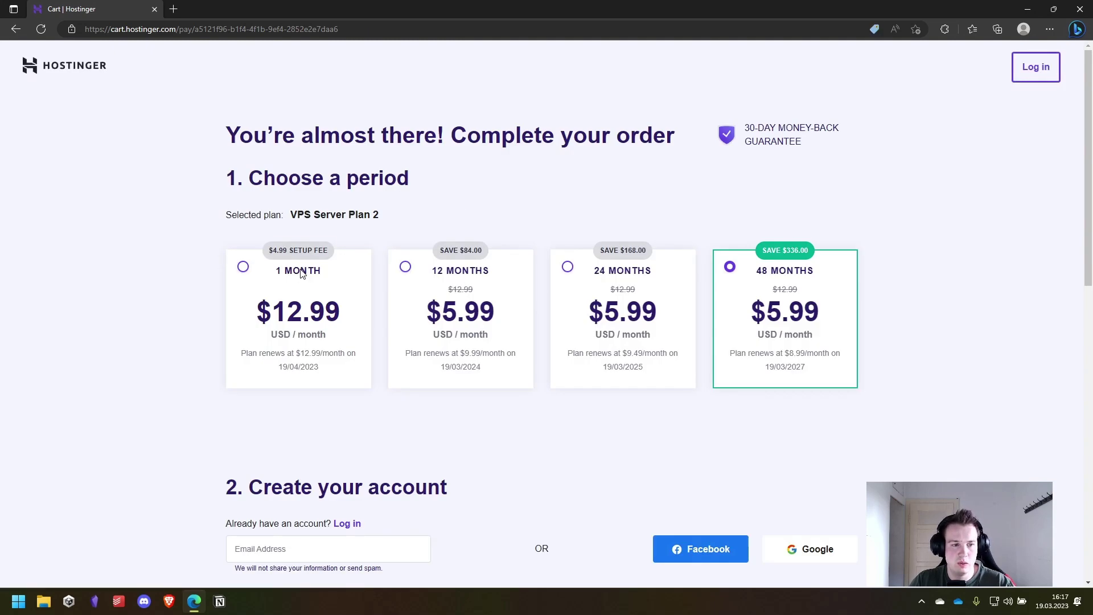
# - Switch VPS Server Plan 2 to a 12-month period and scroll through checkout payment
pyautogui.click(301, 275)
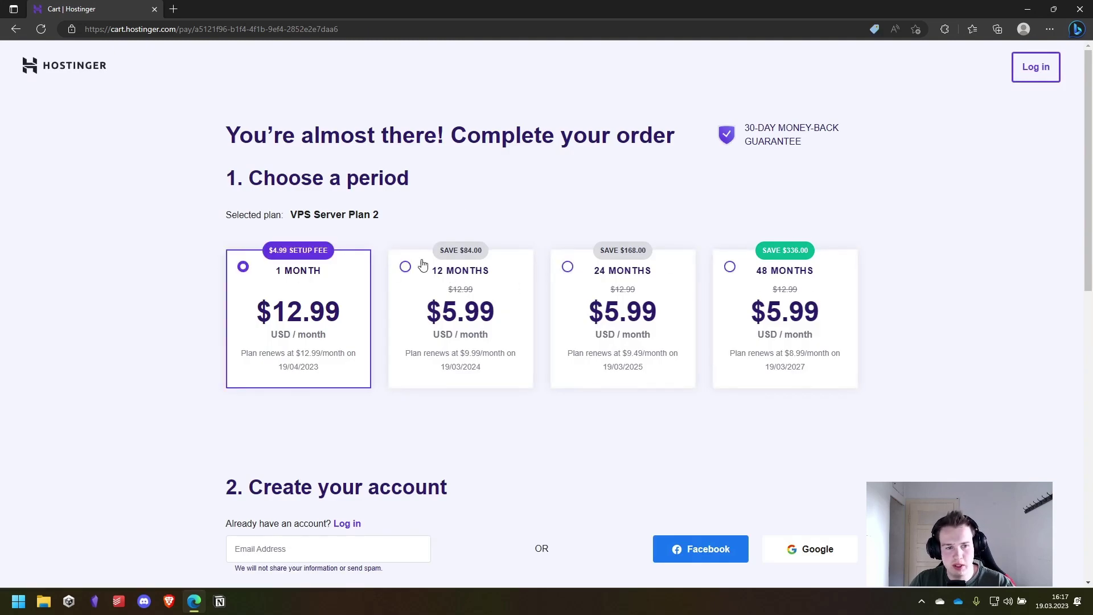
pyautogui.click(405, 268)
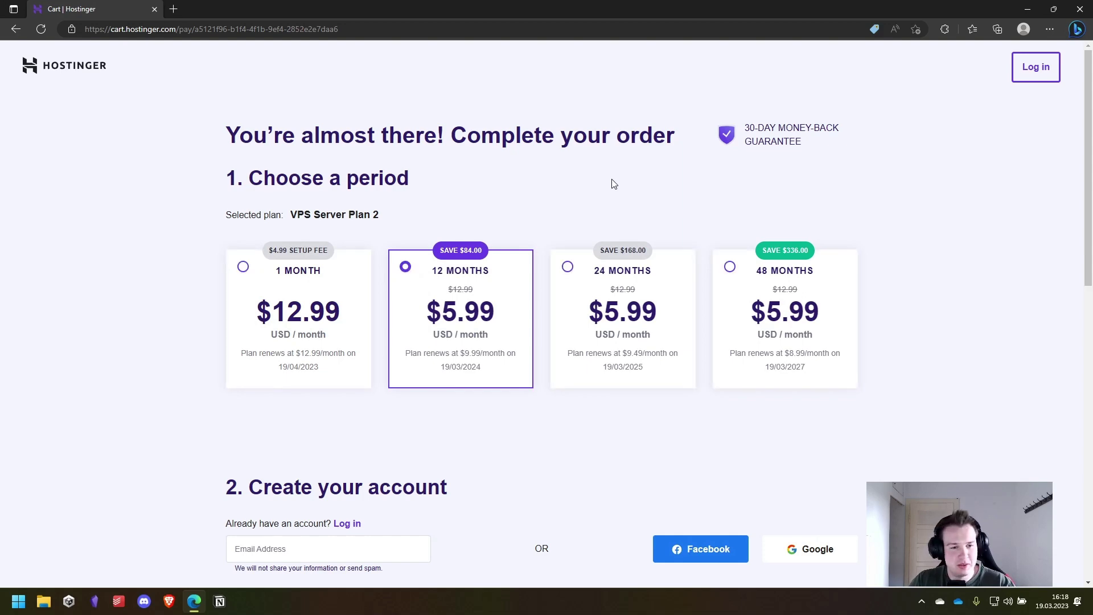
pyautogui.scroll(-1, 569, 205)
pyautogui.scroll(-4, 768, 363)
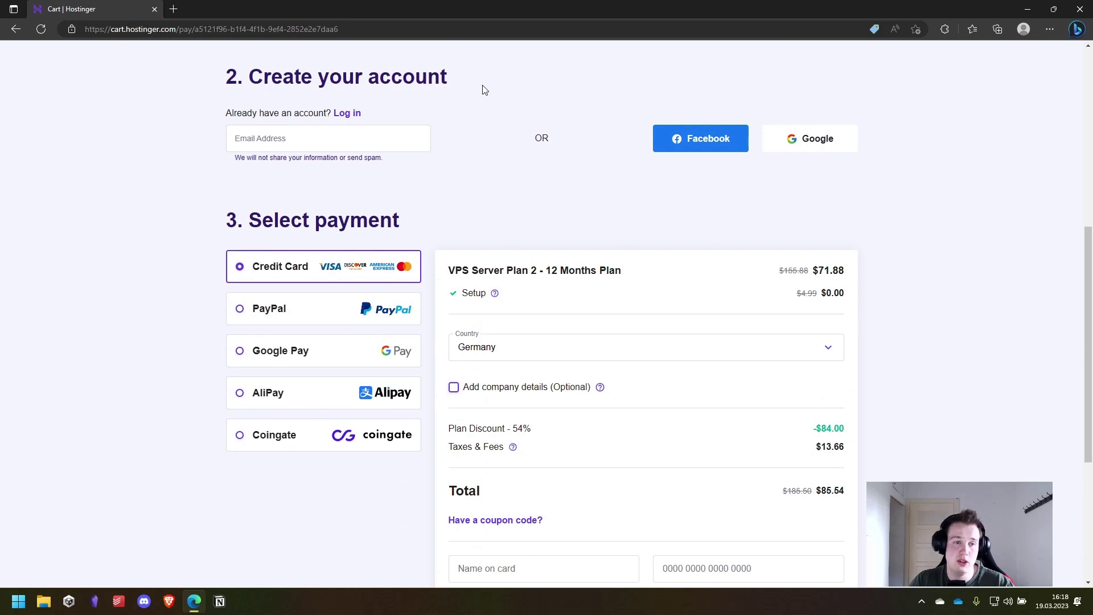
pyautogui.scroll(-4, 763, 207)
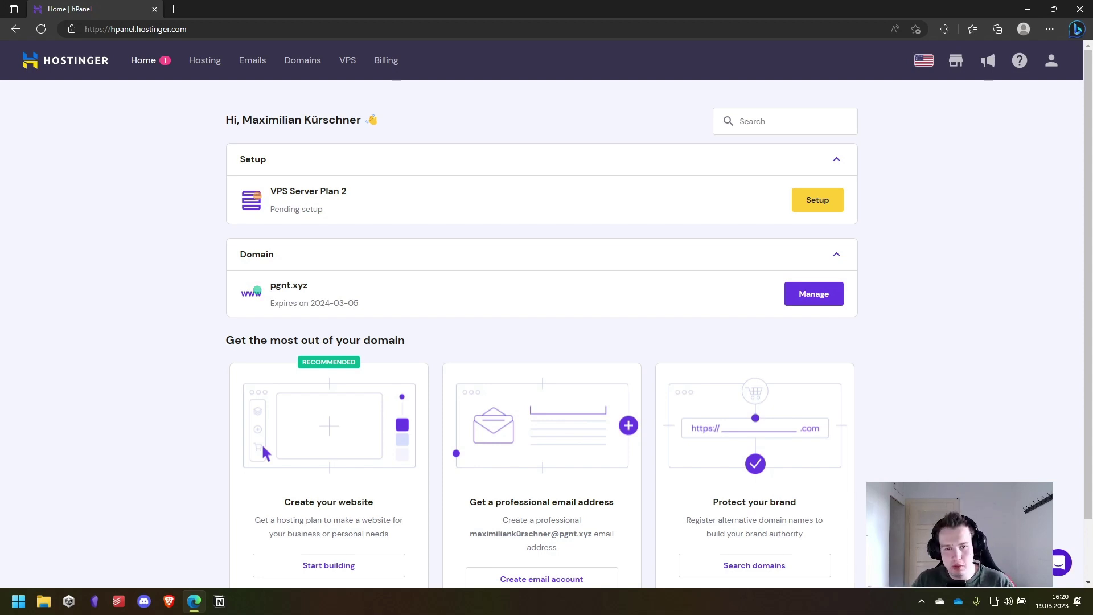
# - Start the guided setup for VPS Server Plan 2, keeping Netherlands as the location
pyautogui.click(830, 208)
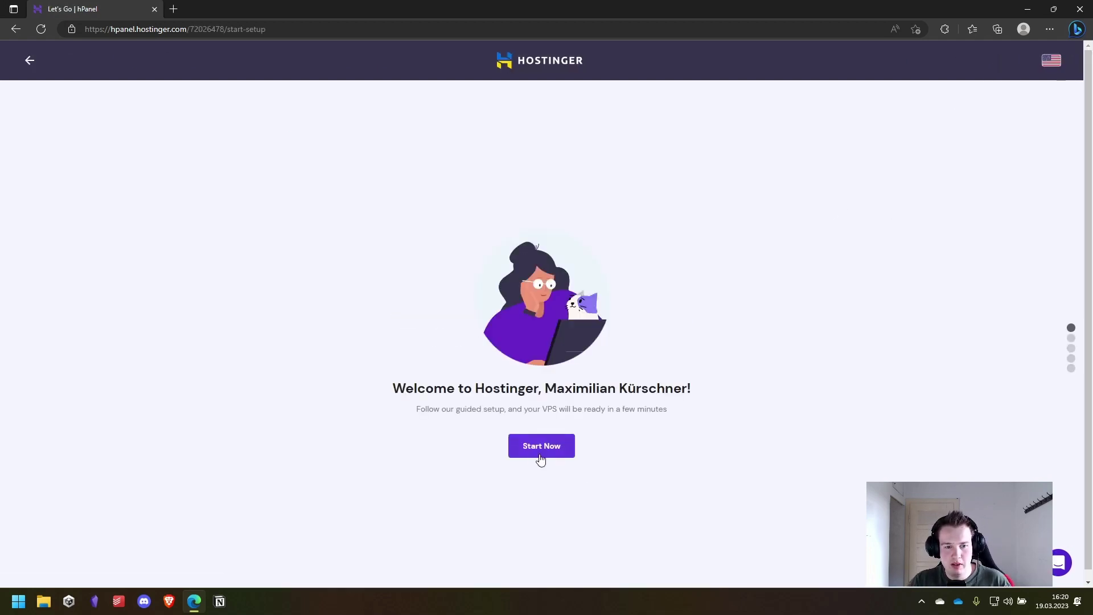
pyautogui.click(537, 454)
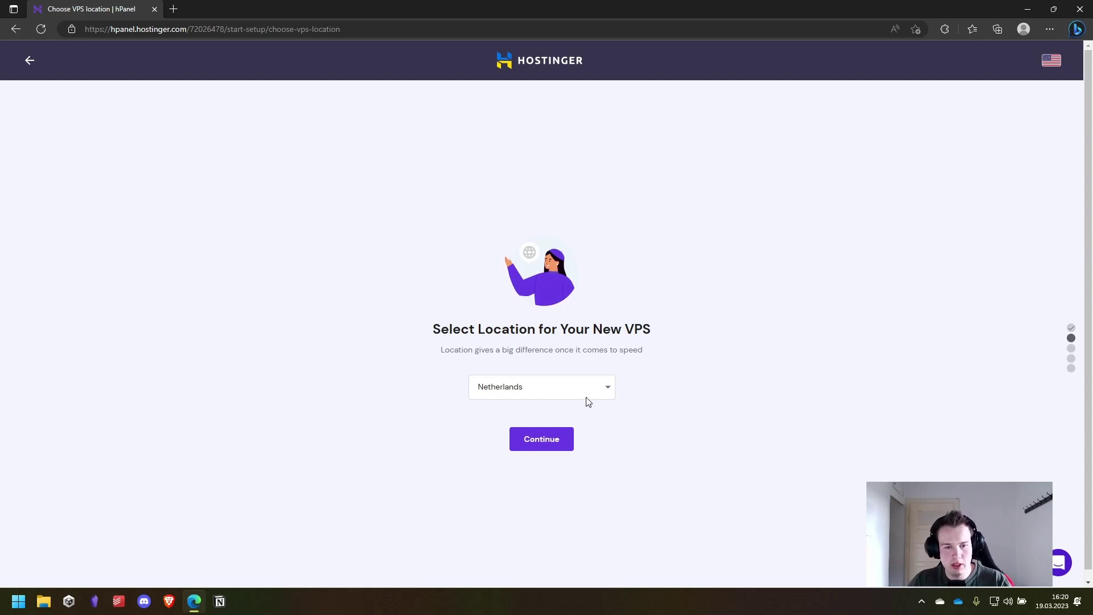
pyautogui.click(609, 393)
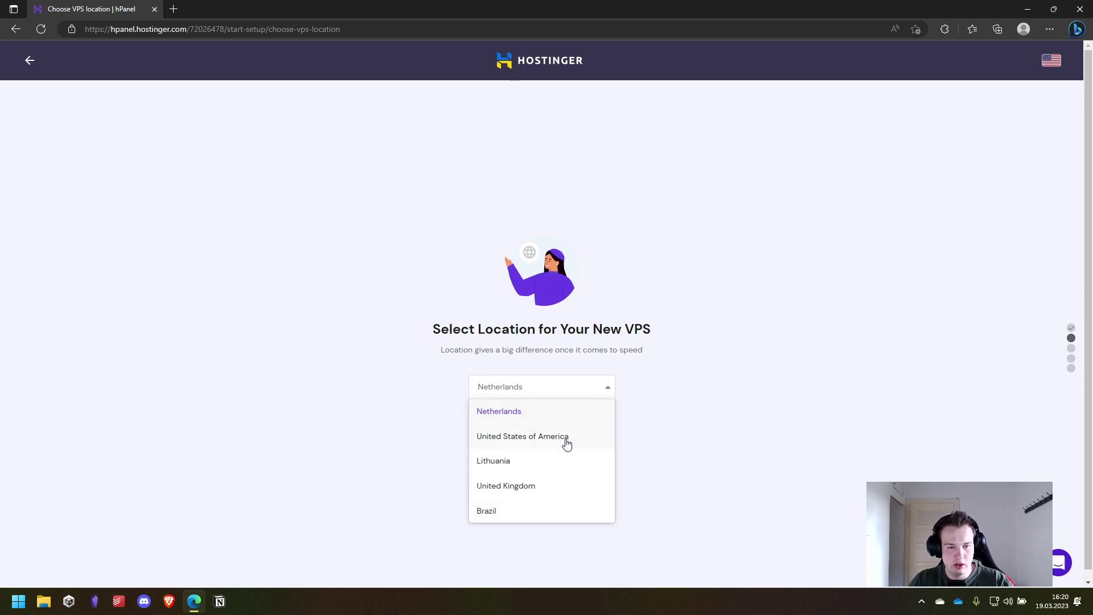
pyautogui.click(709, 425)
pyautogui.click(552, 450)
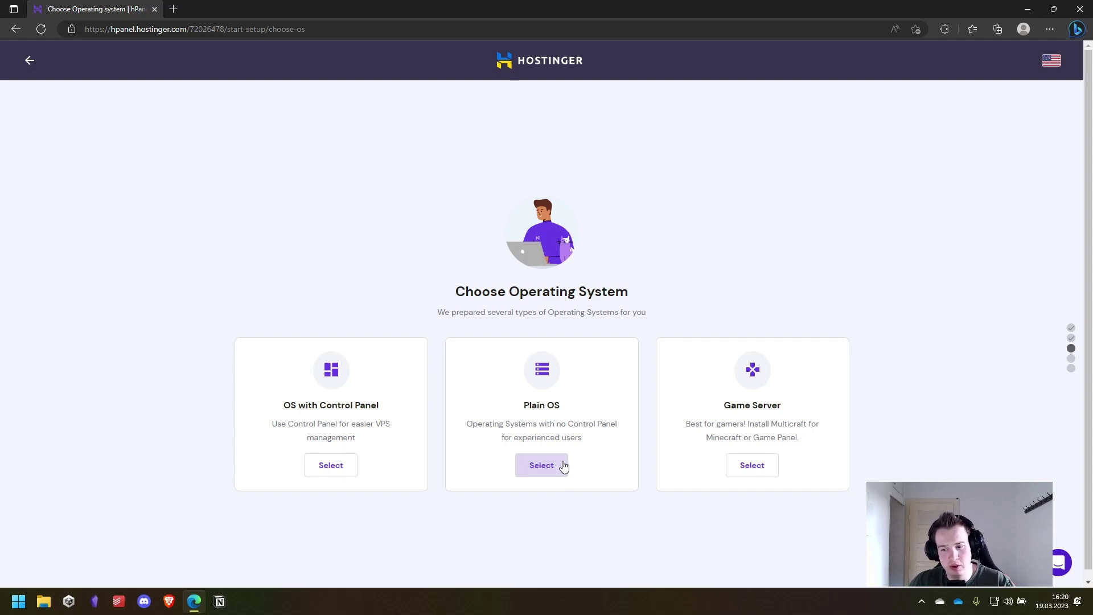
# - Pick Plain OS with Ubuntu 22.04 64bit for the server and continue
pyautogui.click(561, 464)
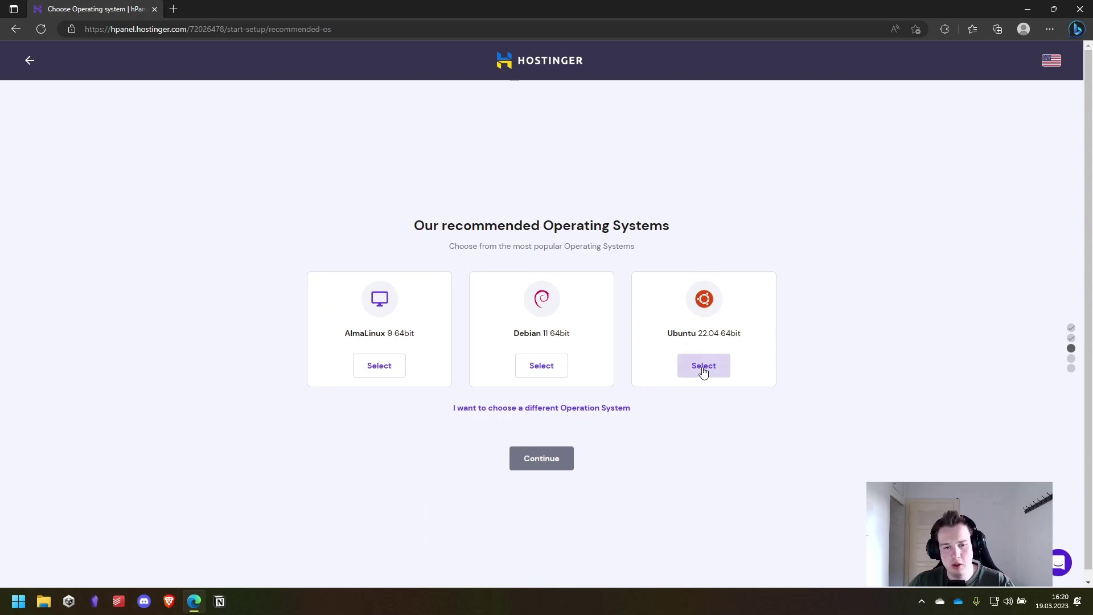
pyautogui.click(704, 369)
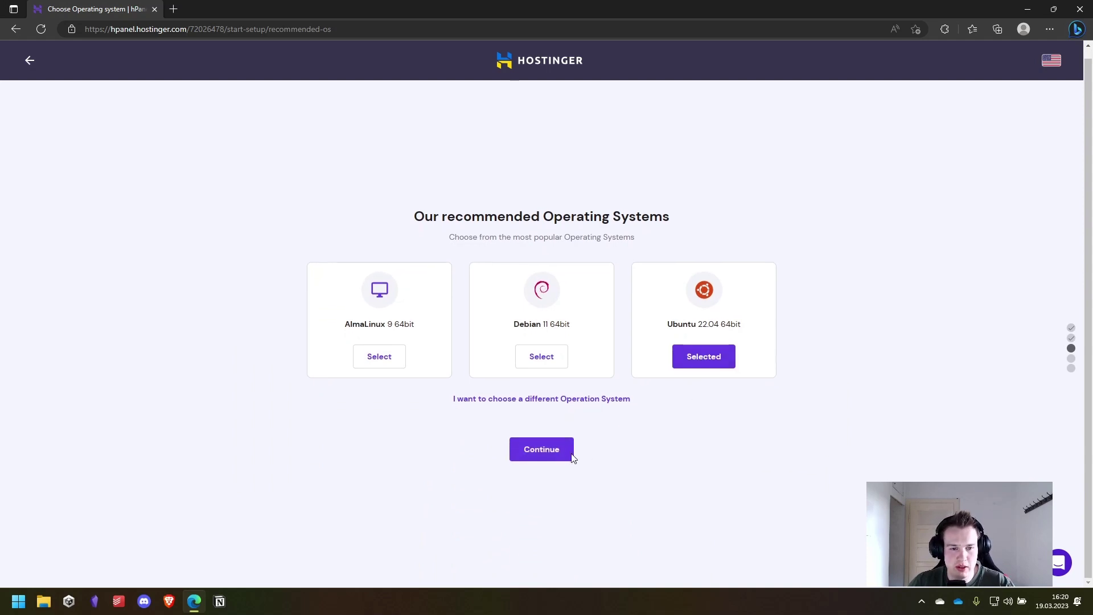
pyautogui.click(563, 456)
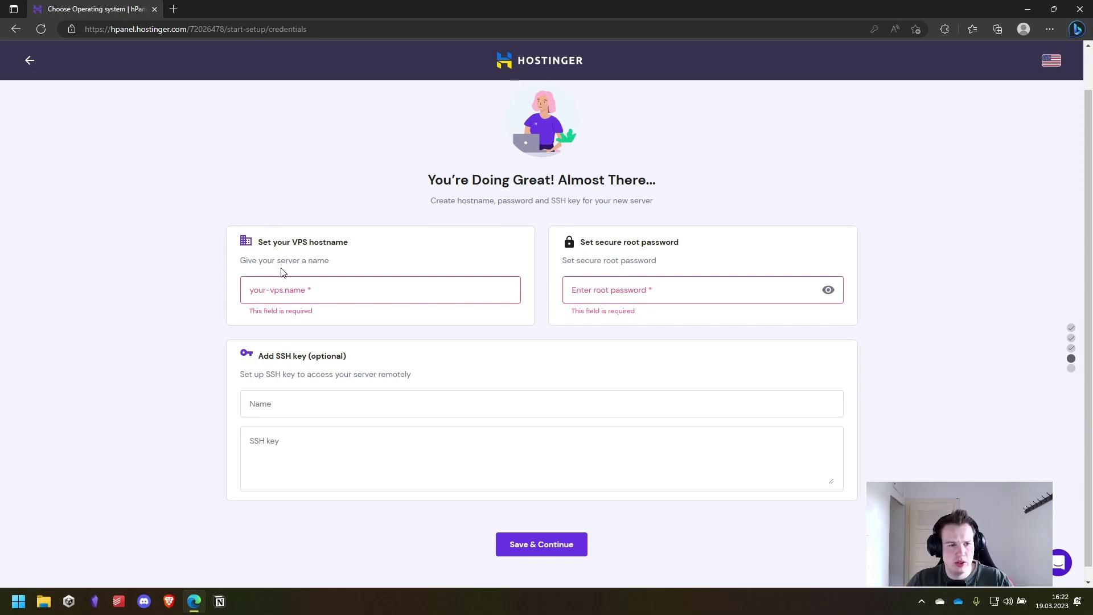
# - Set the hostname to example.com and enter a root password
pyautogui.click(289, 280)
pyautogui.write('example.com')
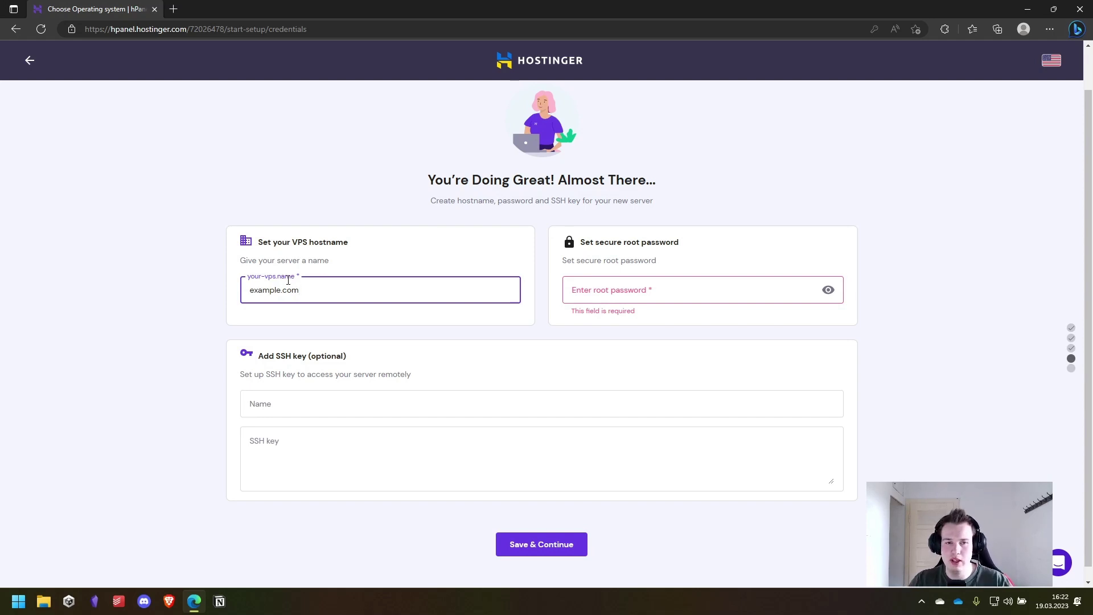
pyautogui.click(773, 240)
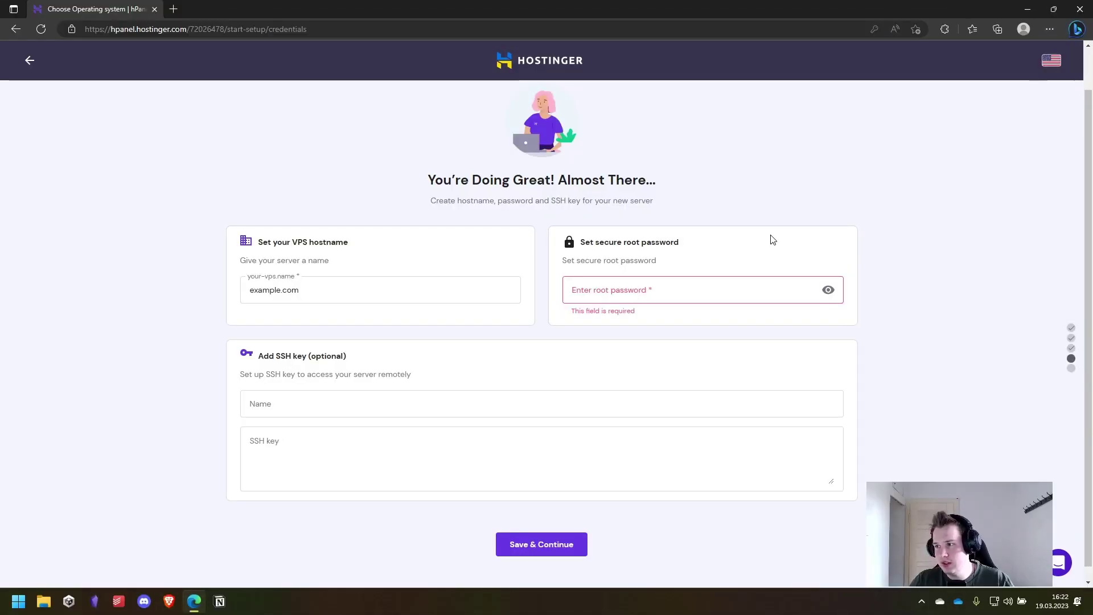
pyautogui.click(586, 297)
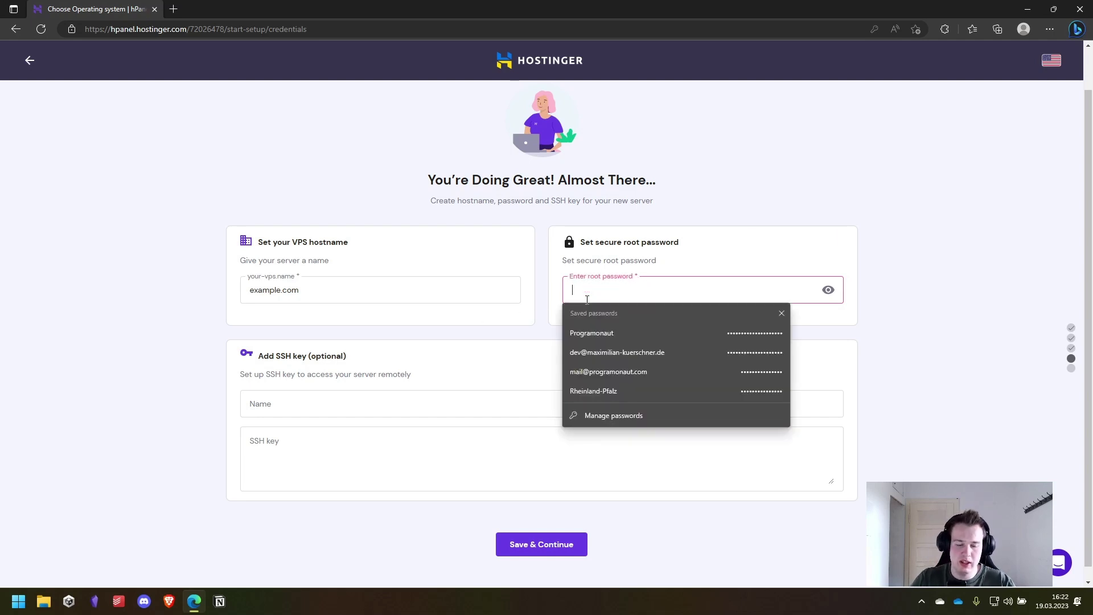
pyautogui.write('abcdefghi')
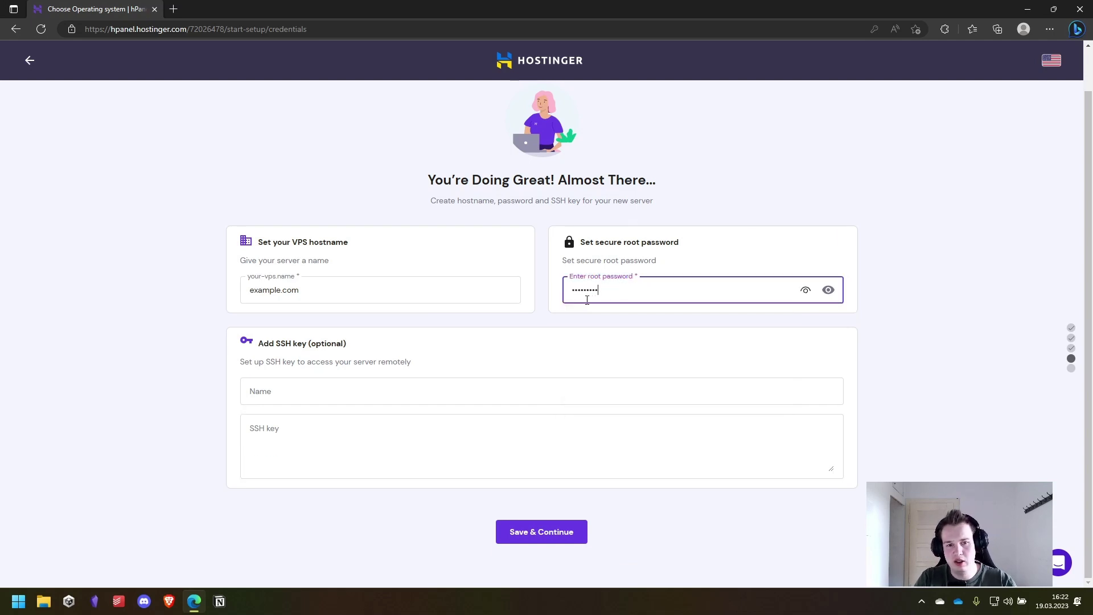
pyautogui.click(658, 338)
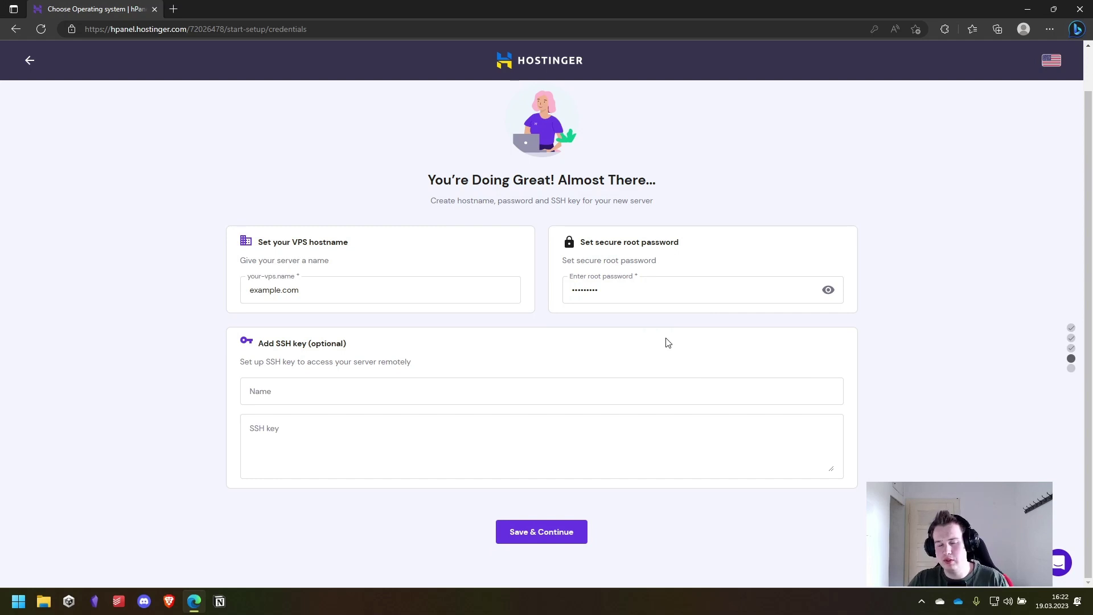
# - Leave the optional SSH key empty and save to reach the summary
pyautogui.moveTo(255, 344); pyautogui.dragTo(351, 348)
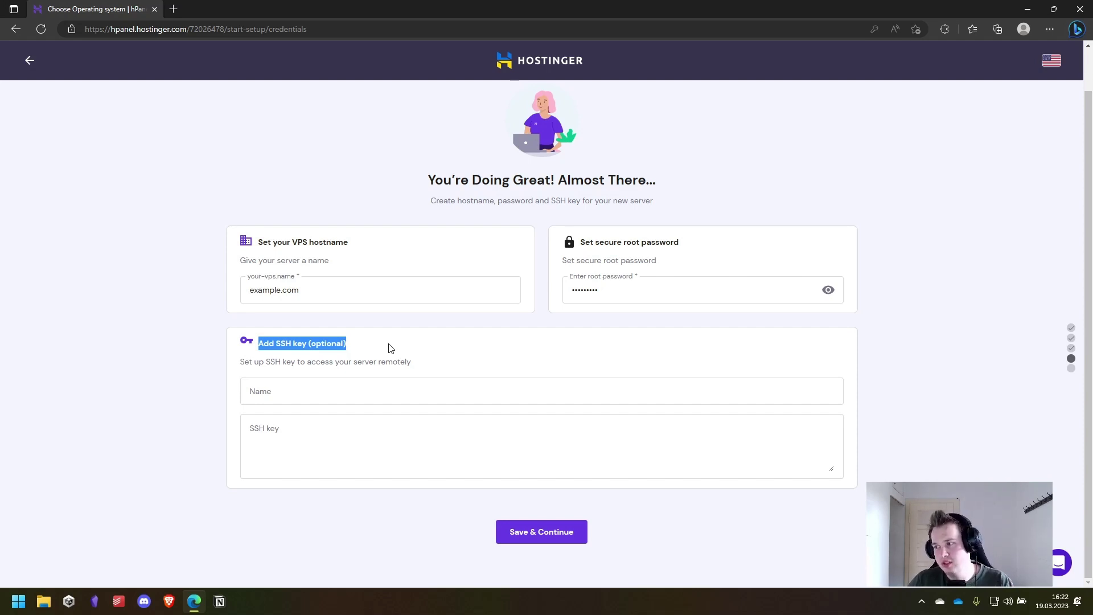
pyautogui.click(990, 331)
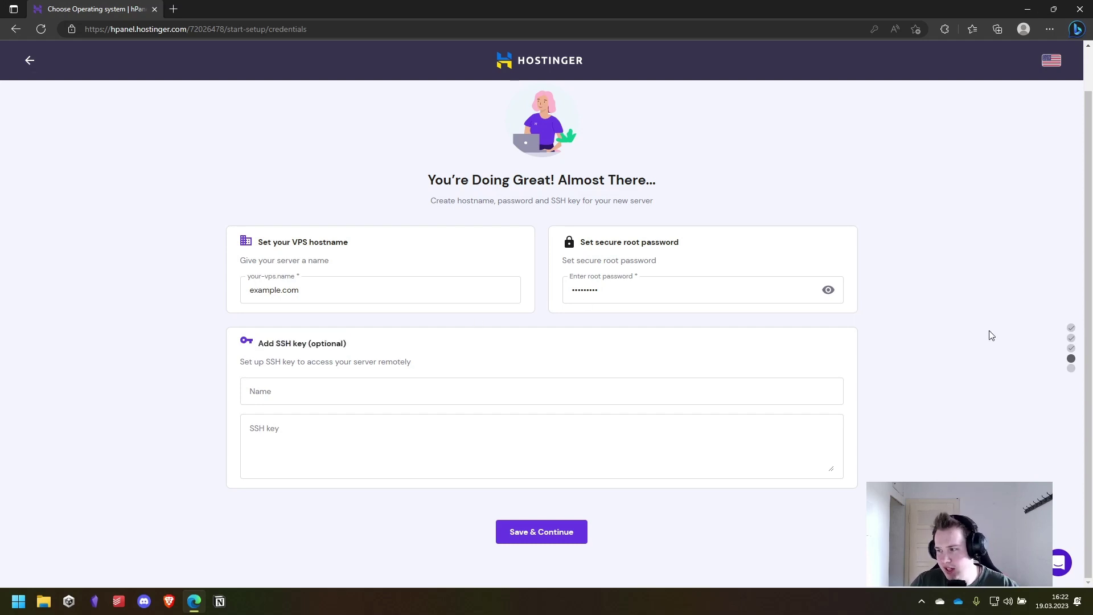
pyautogui.click(536, 540)
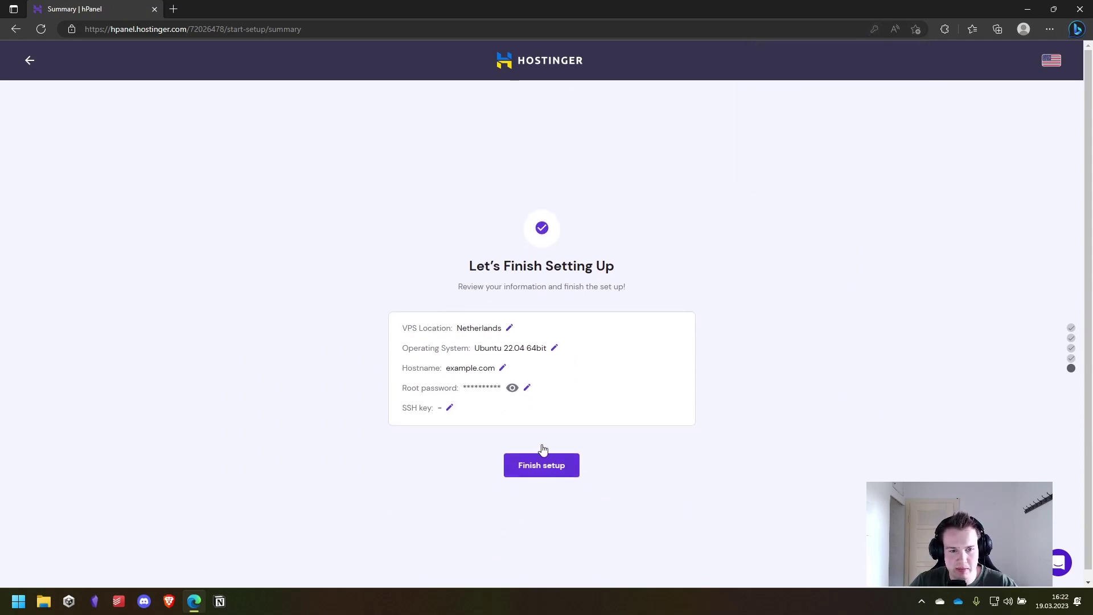
# - Finish the setup and open the example.com VPS overview from hPanel Home
pyautogui.click(547, 474)
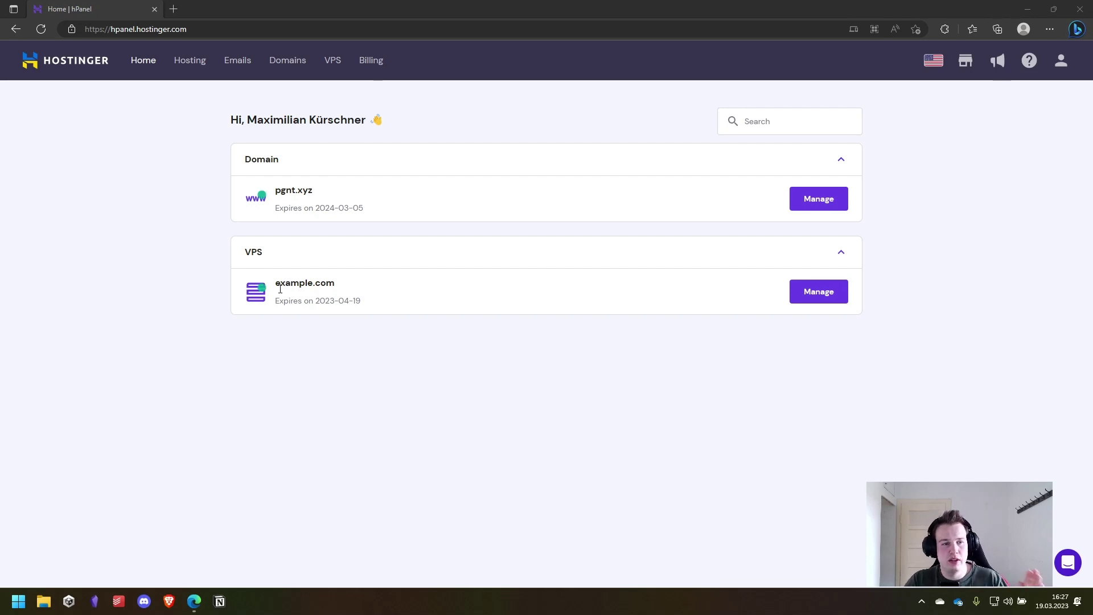
pyautogui.click(820, 293)
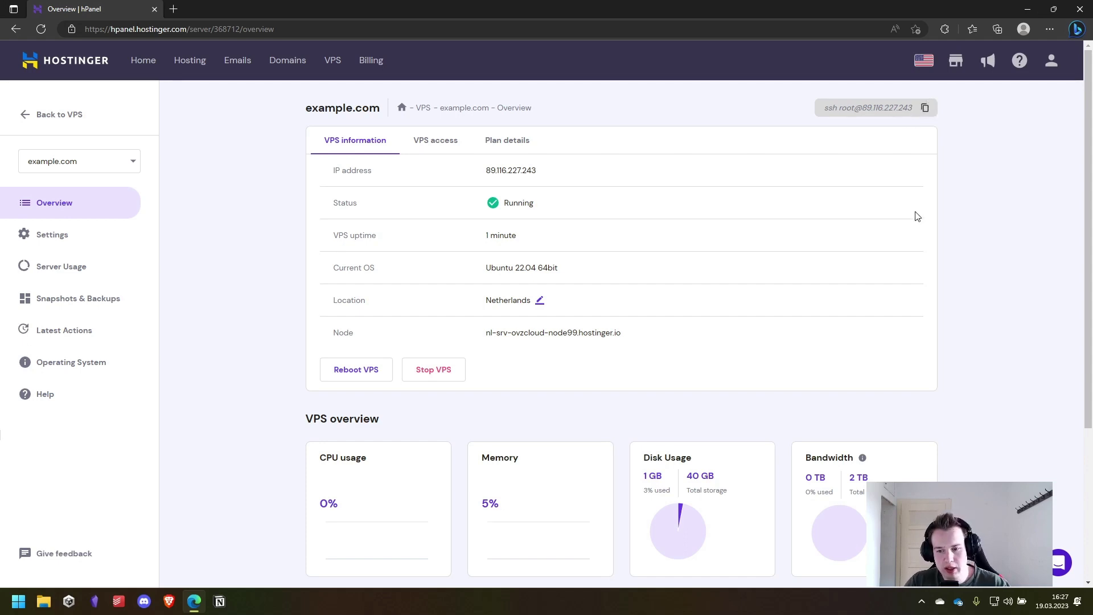
# - Launch the Terminal app from the Windows search
pyautogui.click(18, 601)
pyautogui.write('terminal')
pyautogui.press('Return')
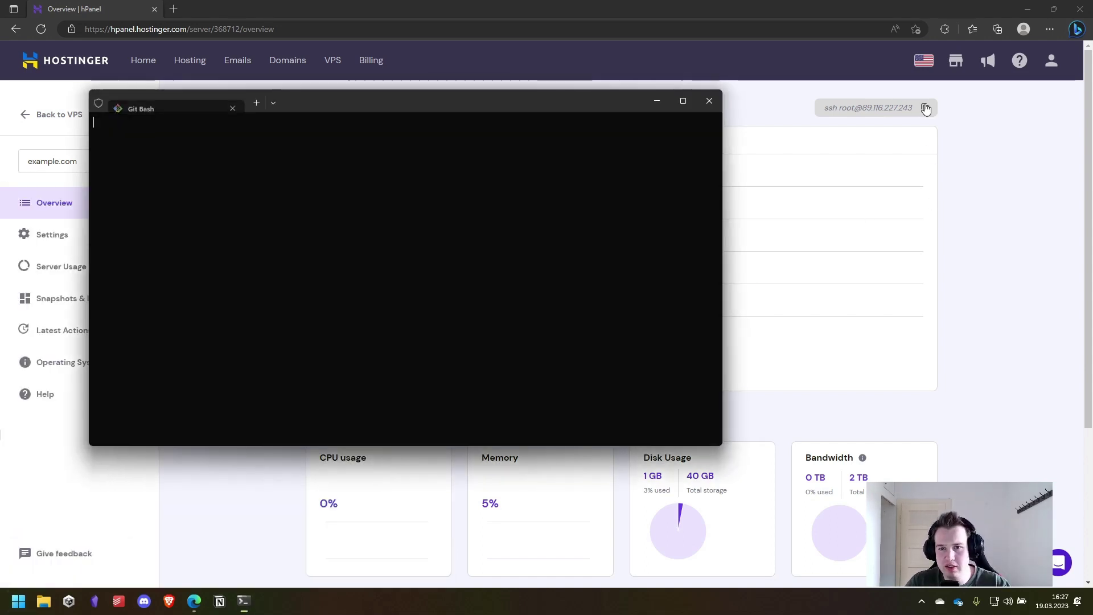
# - Run hPanel's root SSH command in the terminal and accept the server's host key
pyautogui.click(926, 108)
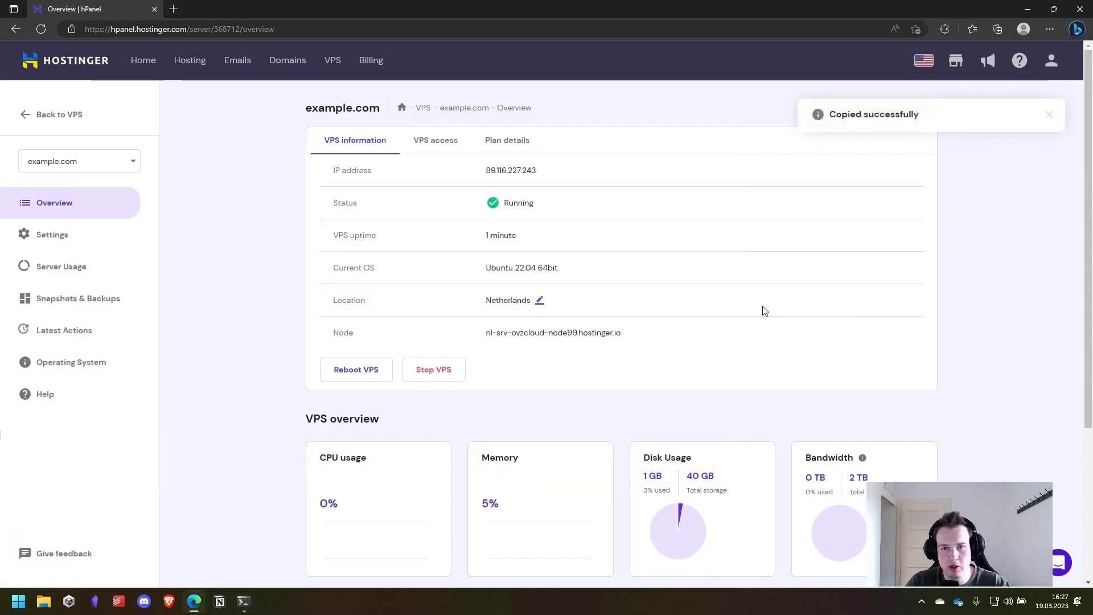
pyautogui.click(242, 603)
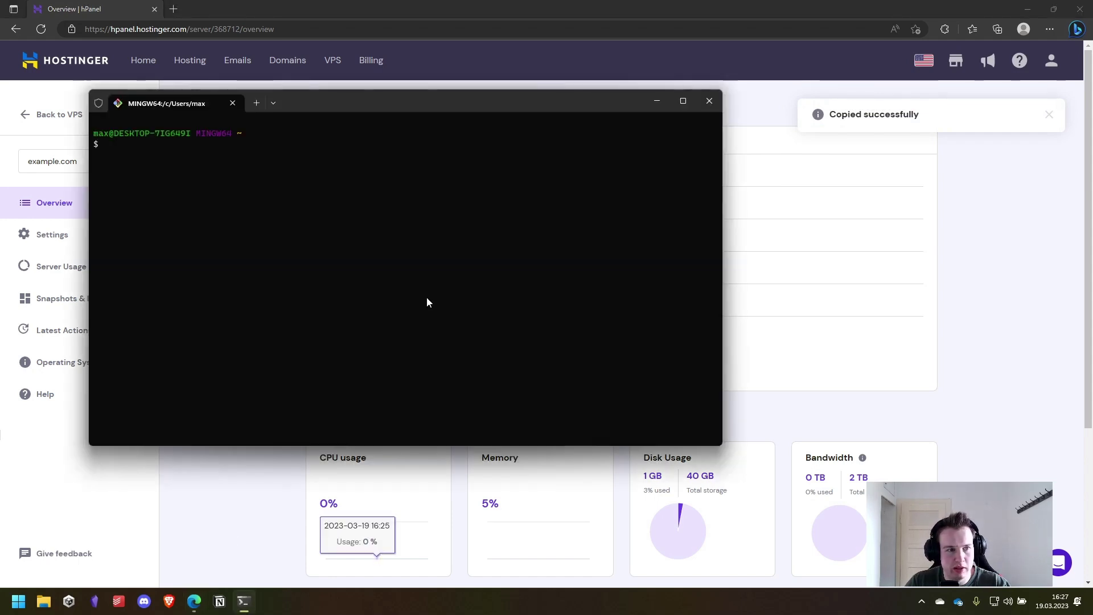
pyautogui.hotkey('ctrl', 'v')
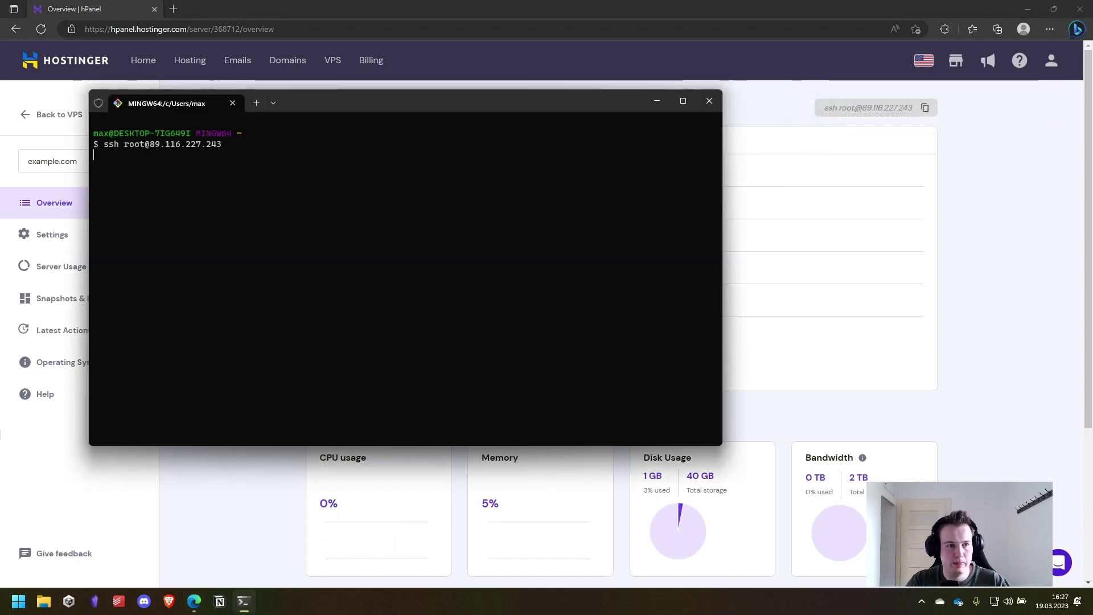
pyautogui.press('Return')
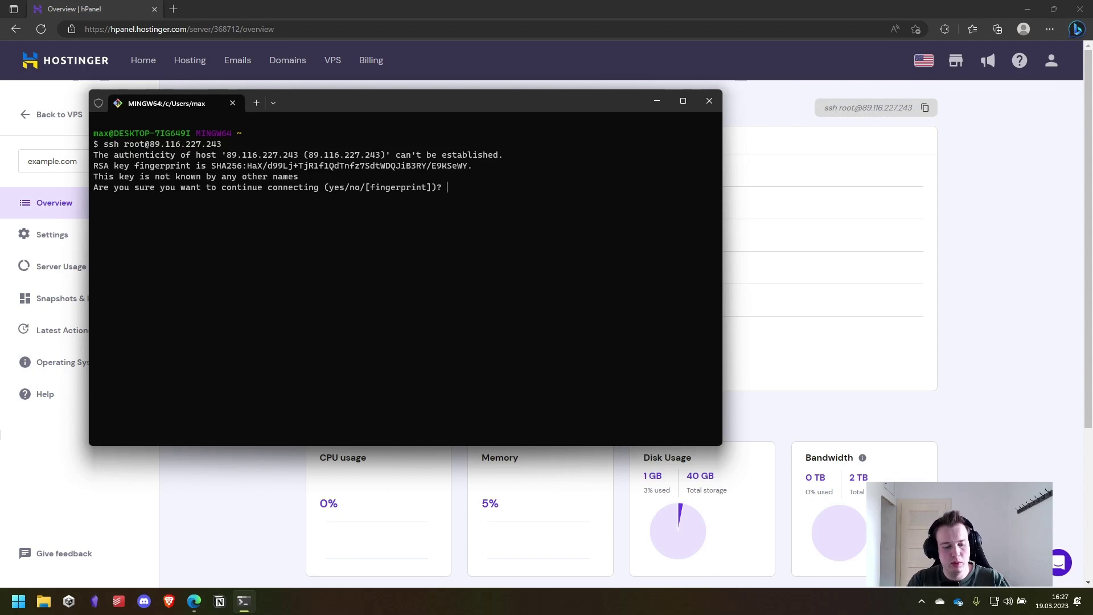
pyautogui.write('yes')
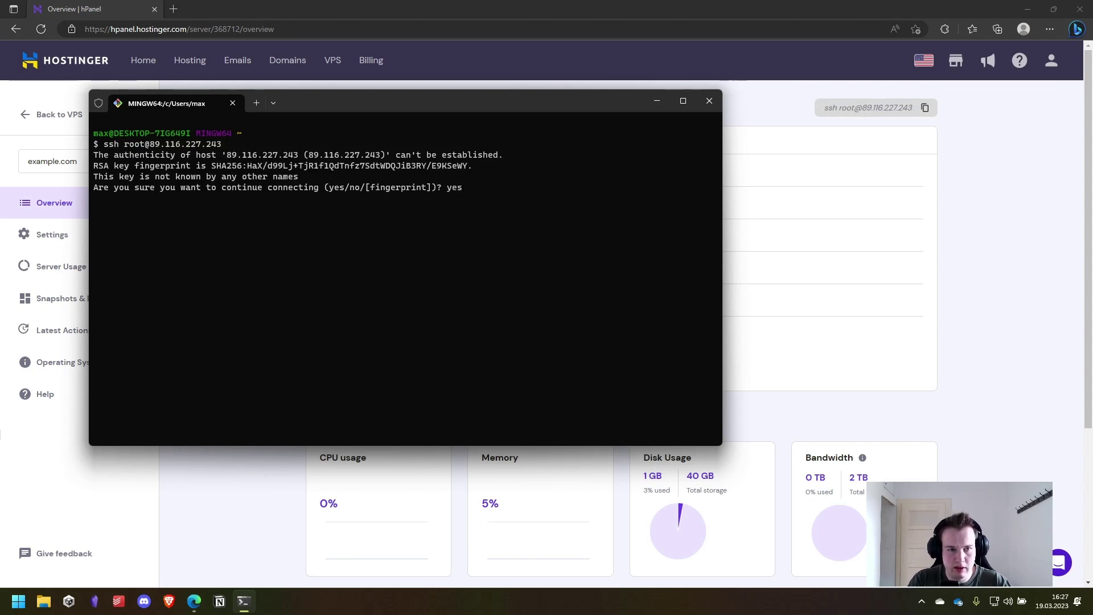
pyautogui.press('Return')
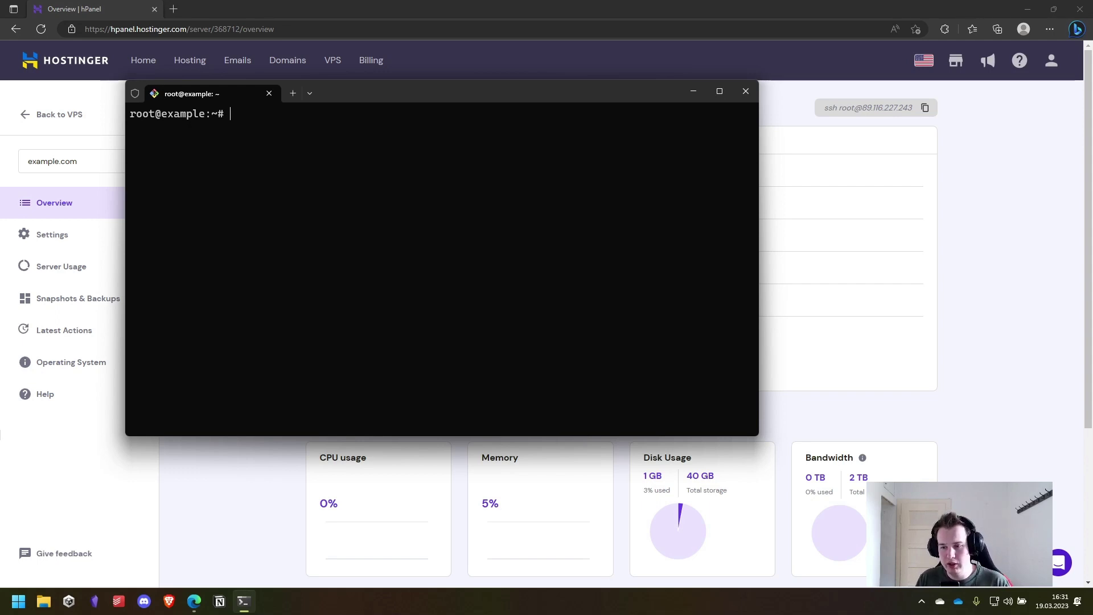
# - Run 'adduser max', set its password, leave user details blank, and confirm with Y
pyautogui.write('adduser')
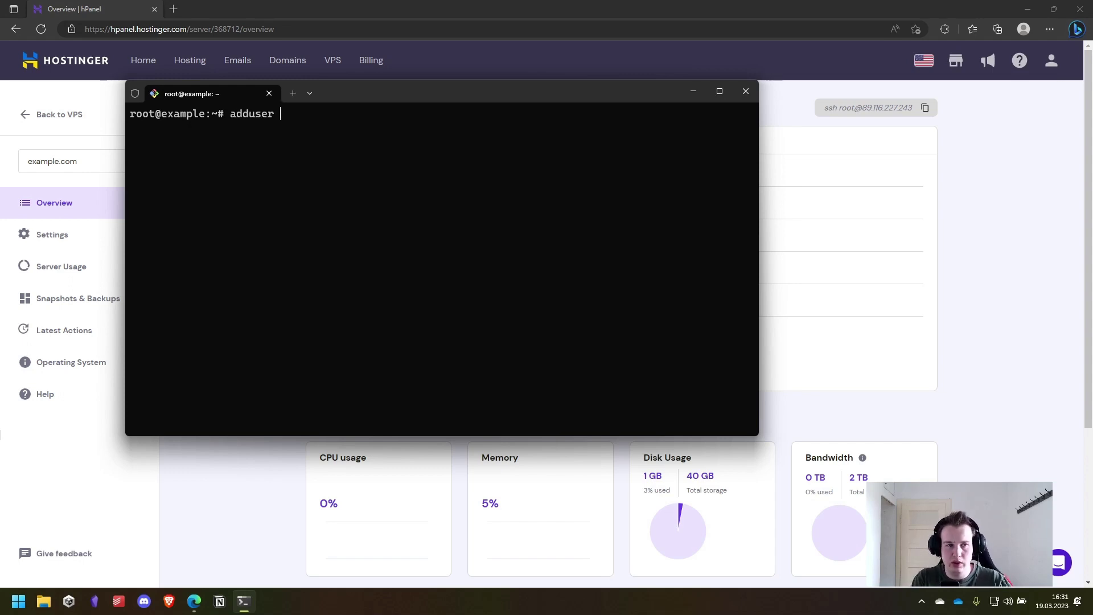
pyautogui.write(' max')
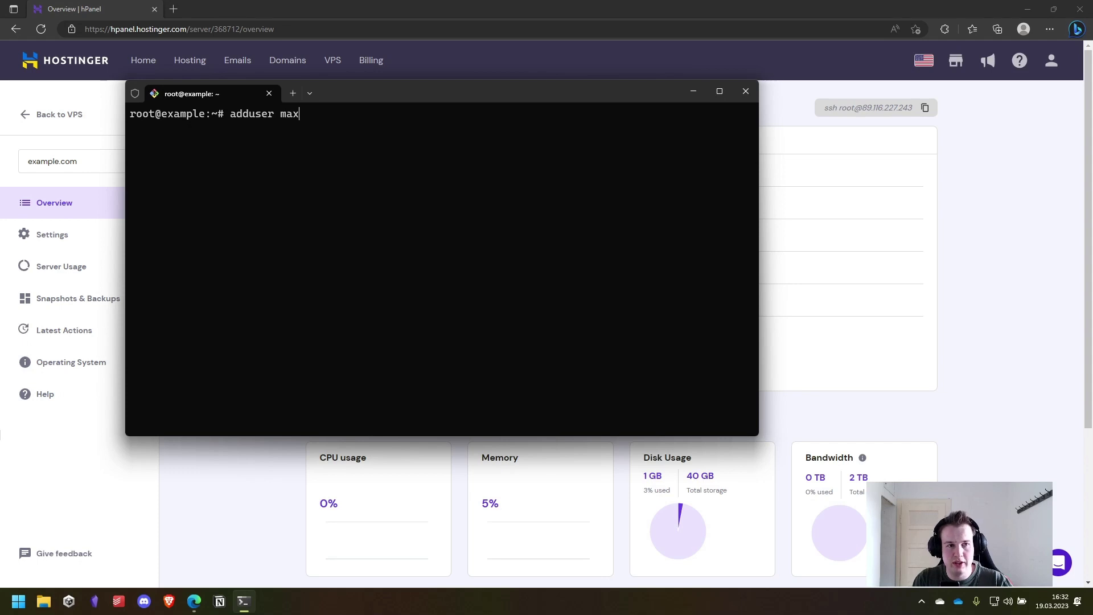
pyautogui.press('Return')
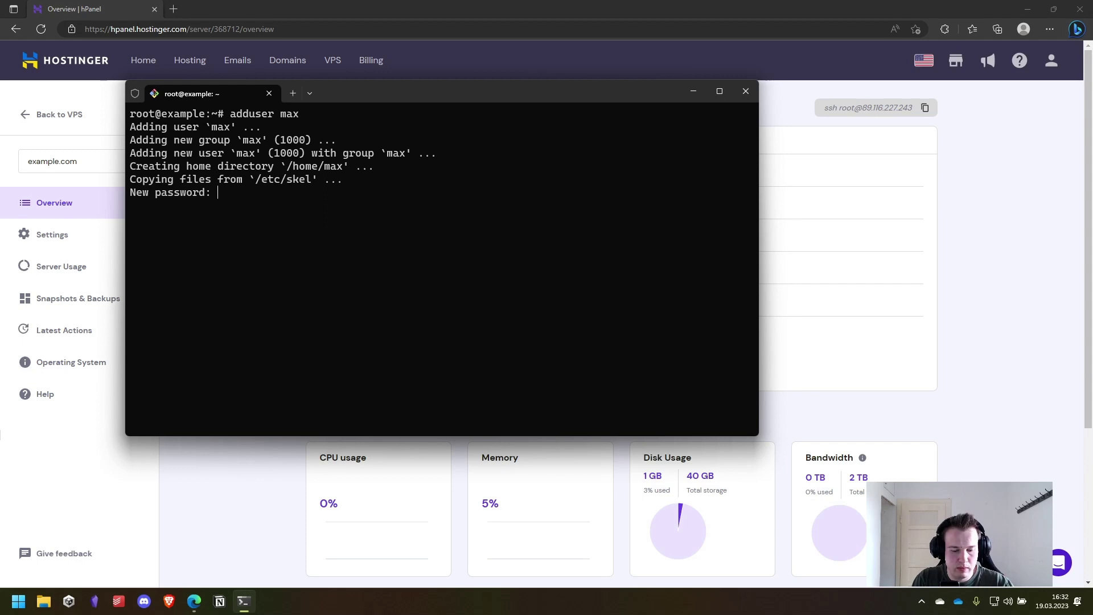
pyautogui.press('Return')
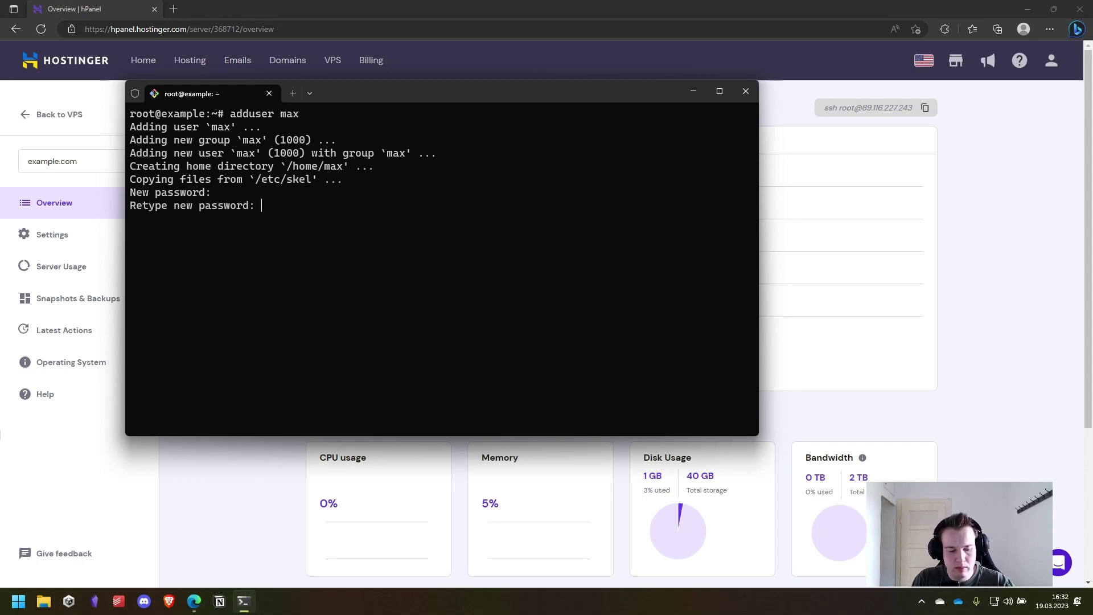
pyautogui.press('Return')
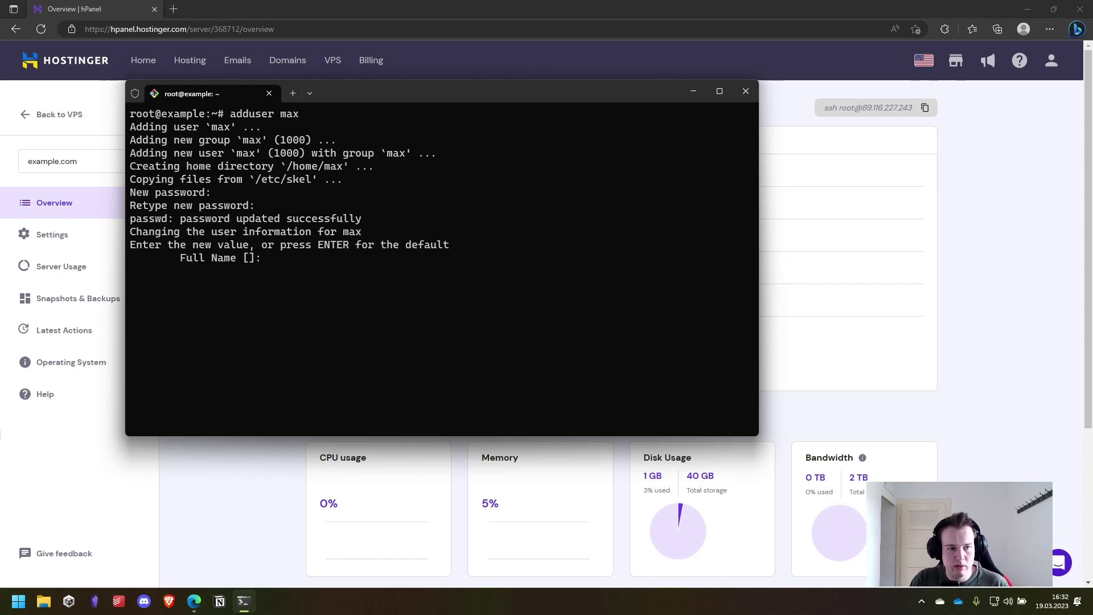
pyautogui.press('Return')
pyautogui.press('Return')
pyautogui.press('Return')
pyautogui.press('Return')
pyautogui.press('Return')
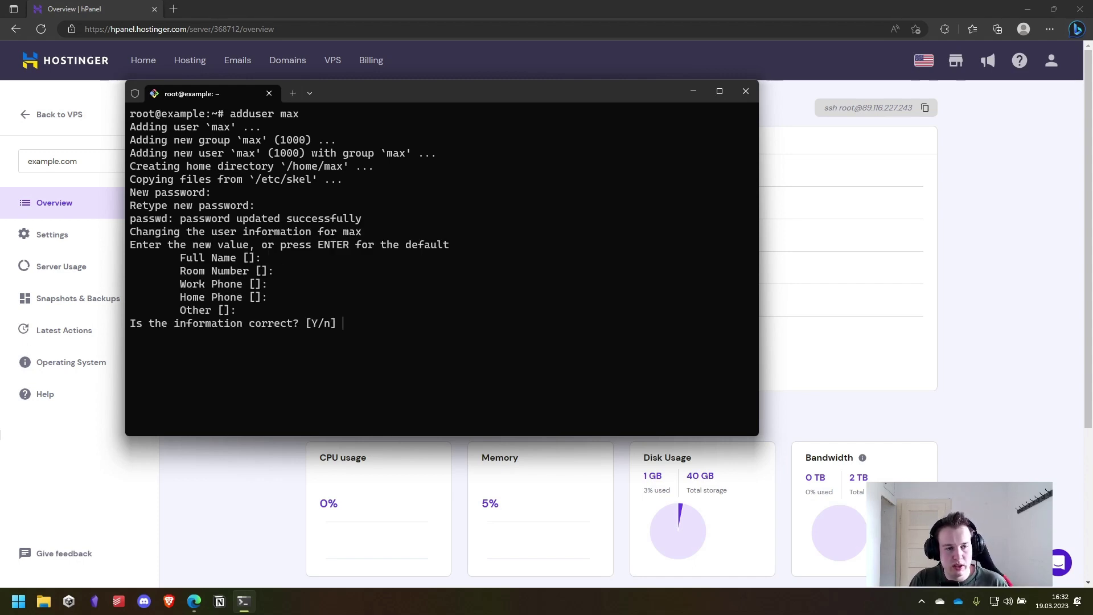
pyautogui.write('Y')
pyautogui.press('Return')
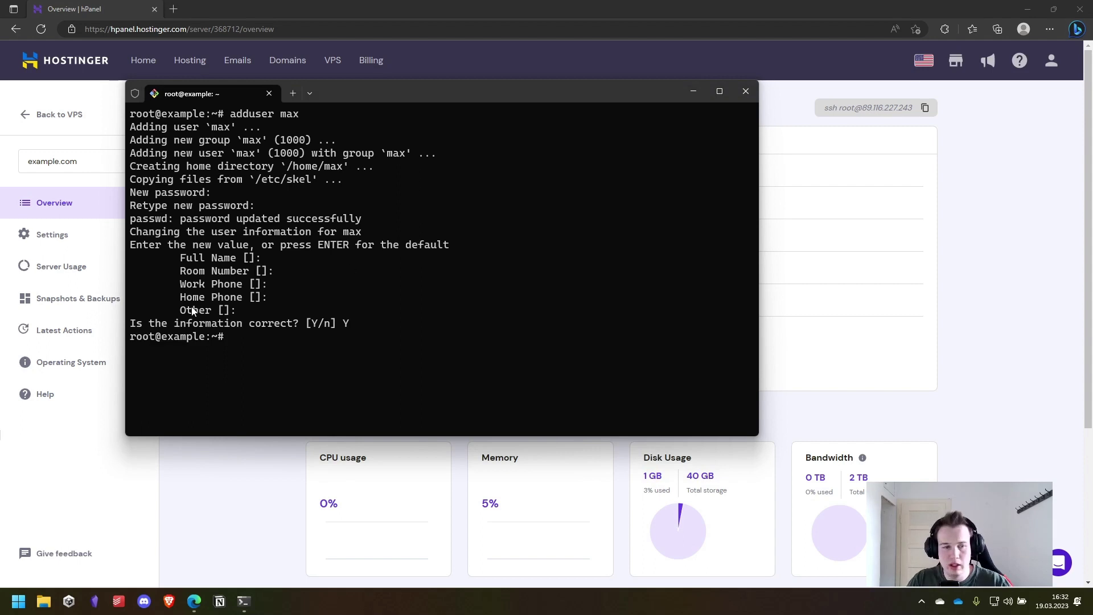
# - Run 'usermod -AG sudo max' to put max in the sudo group
pyautogui.click(351, 385)
pyautogui.write('userm')
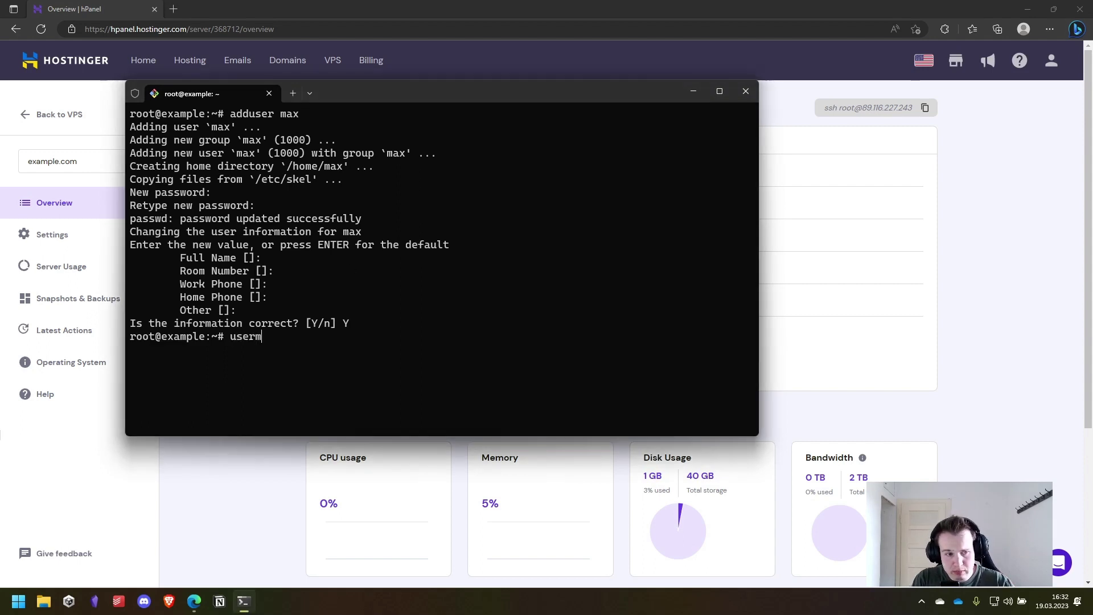
pyautogui.write('od -A')
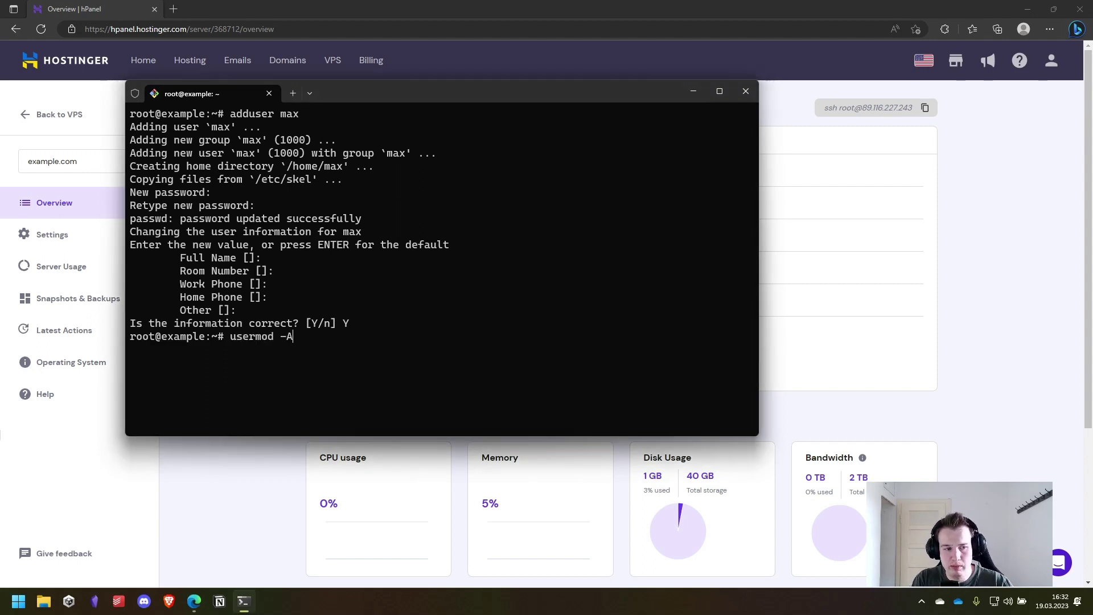
pyautogui.write('G ')
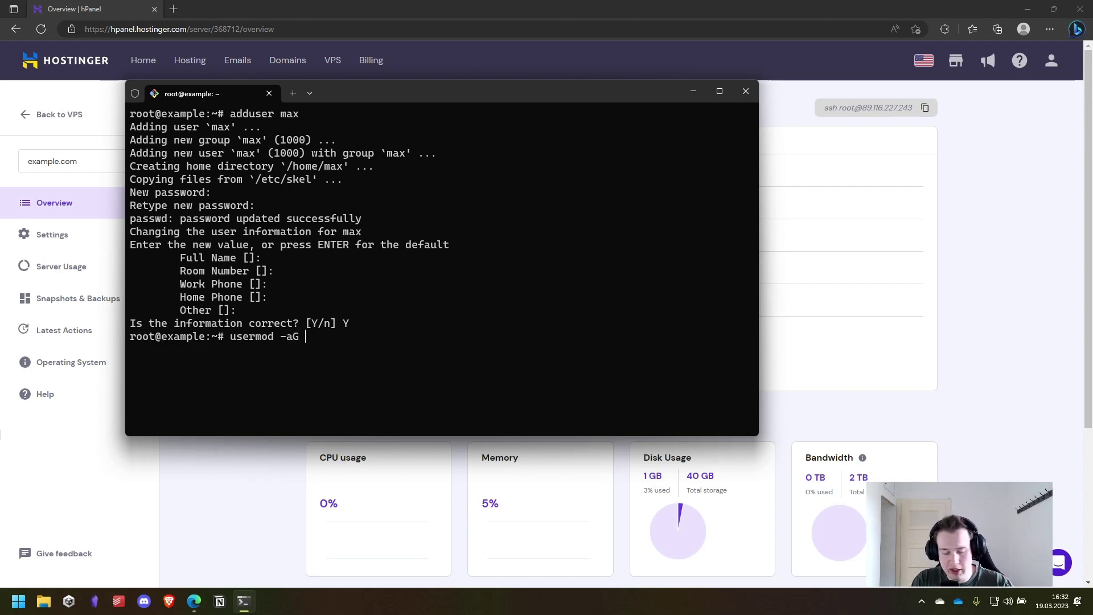
pyautogui.write('sudo ')
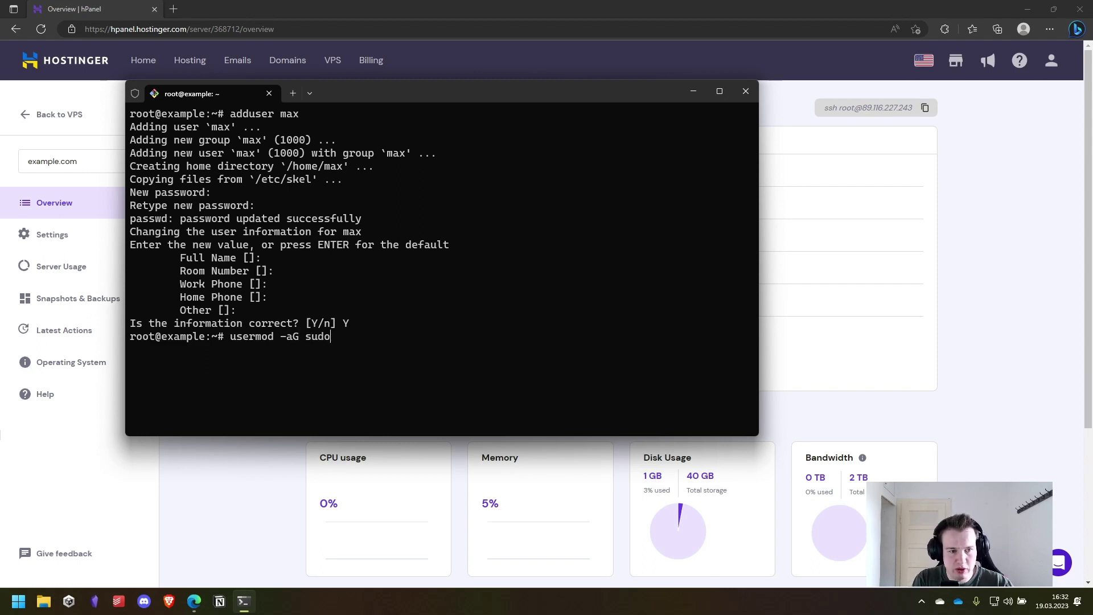
pyautogui.write('max')
pyautogui.press('Return')
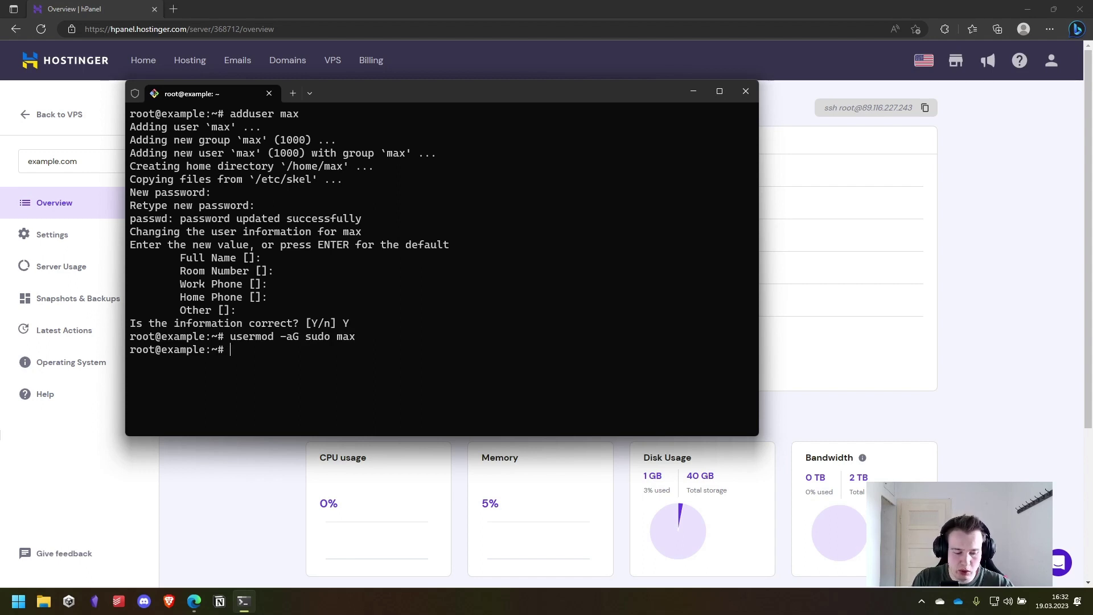
pyautogui.write('exit')
pyautogui.press('Return')
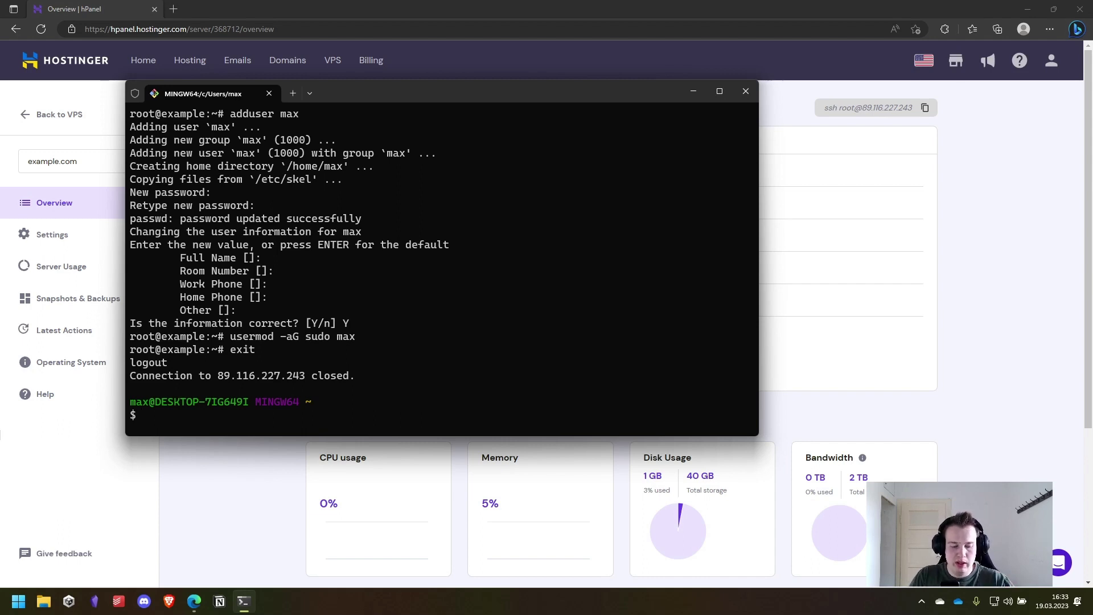
pyautogui.write('shh max@')
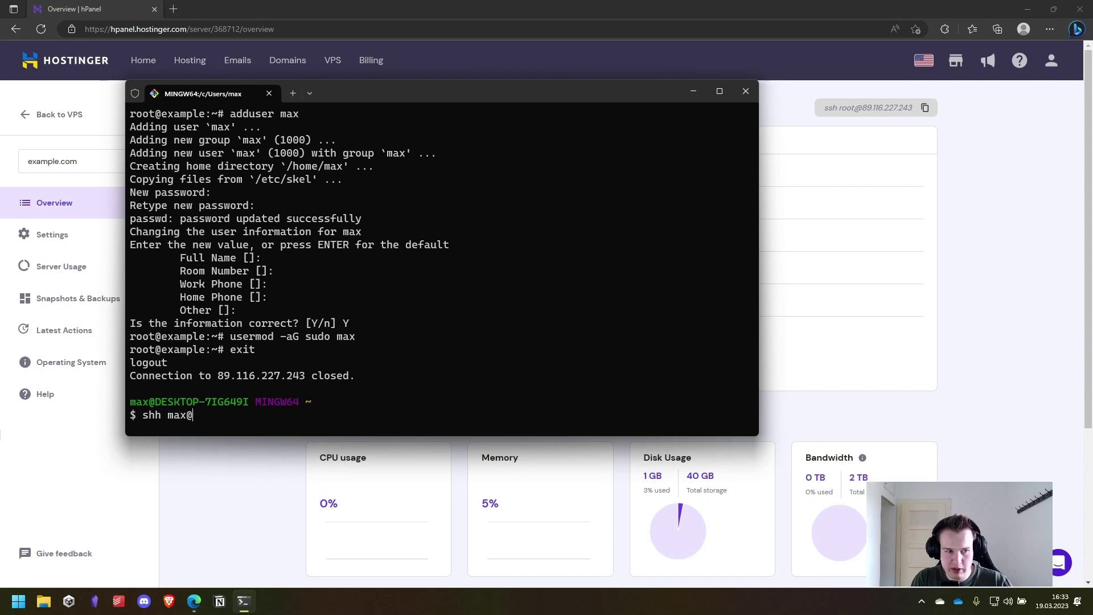
pyautogui.press('Up')
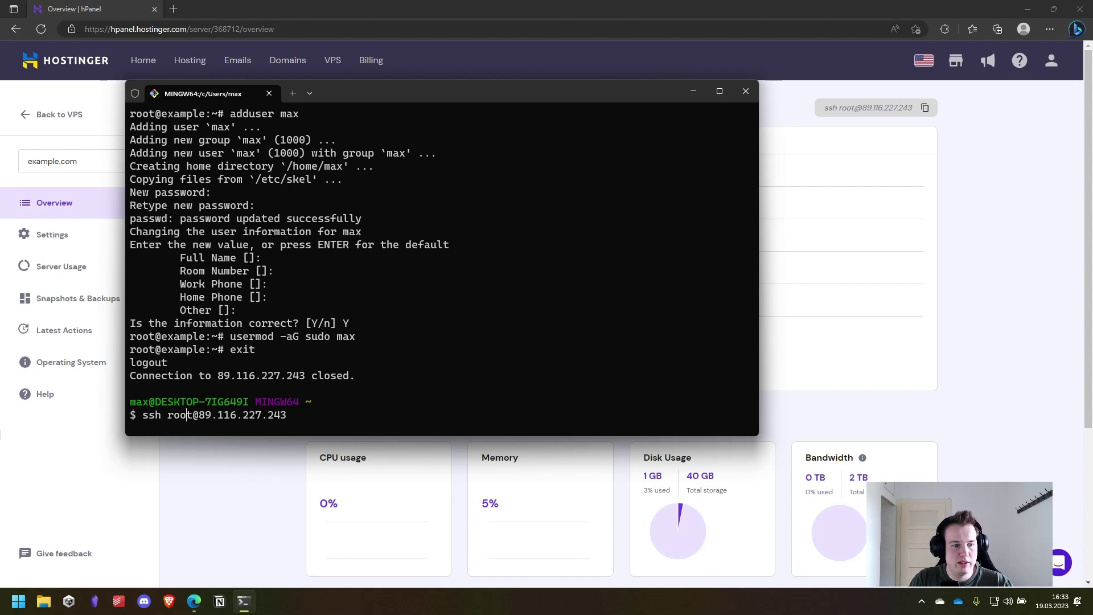
pyautogui.press('Right')
pyautogui.press('BackSpace')
pyautogui.press('BackSpace')
pyautogui.press('BackSpace')
pyautogui.press('BackSpace')
pyautogui.write('max')
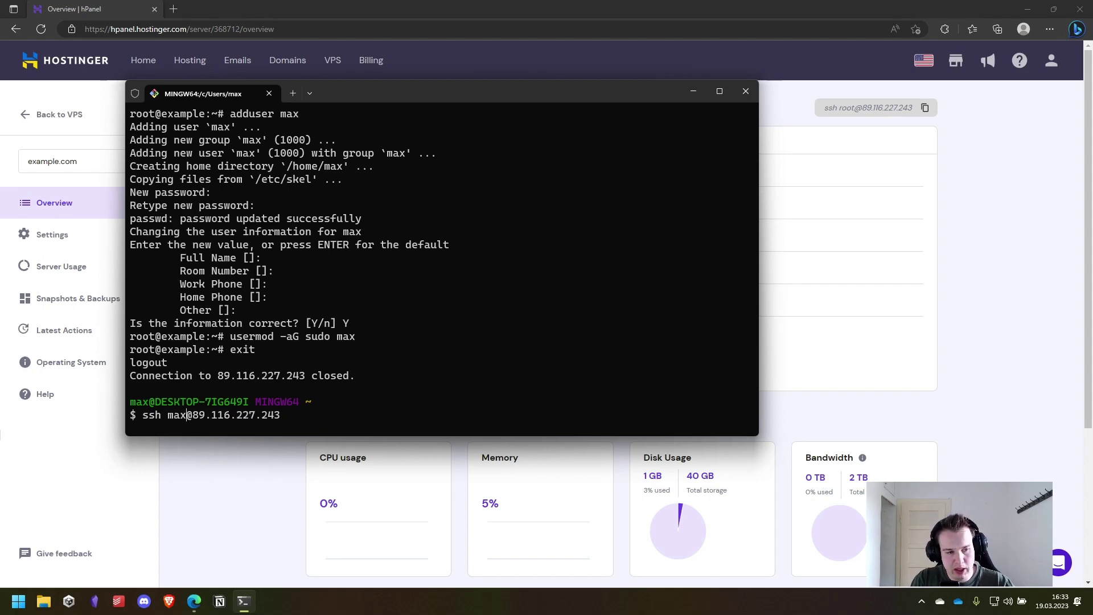
pyautogui.press('Return')
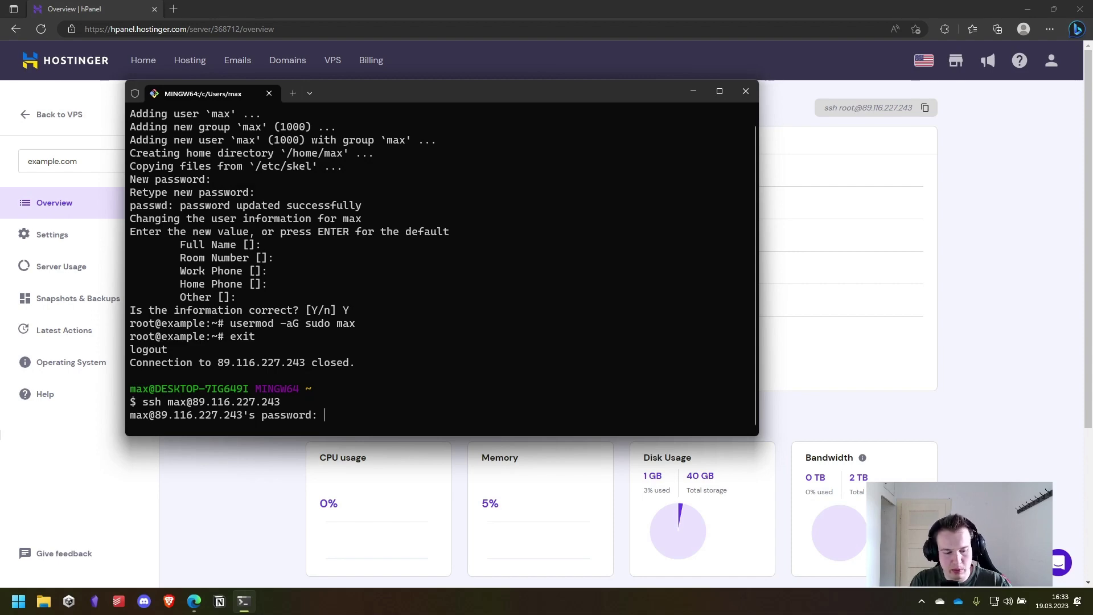
pyautogui.press('Return')
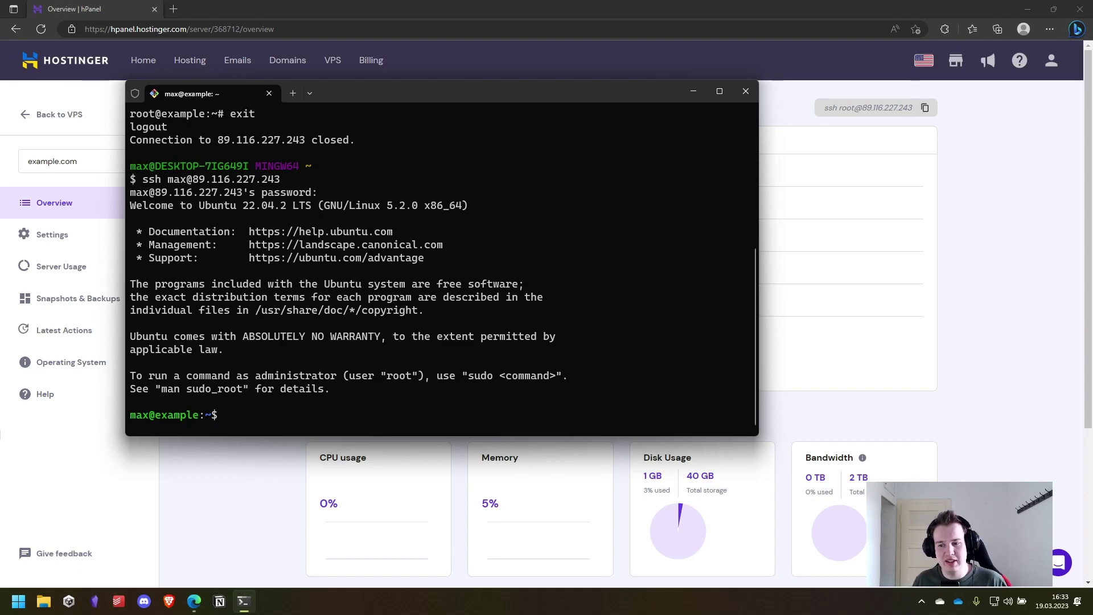
# - Exit the server and generate a passphrase-less 4096-bit RSA key pair at the default ~/.ssh/id_rsa
pyautogui.write('exit')
pyautogui.press('Return')
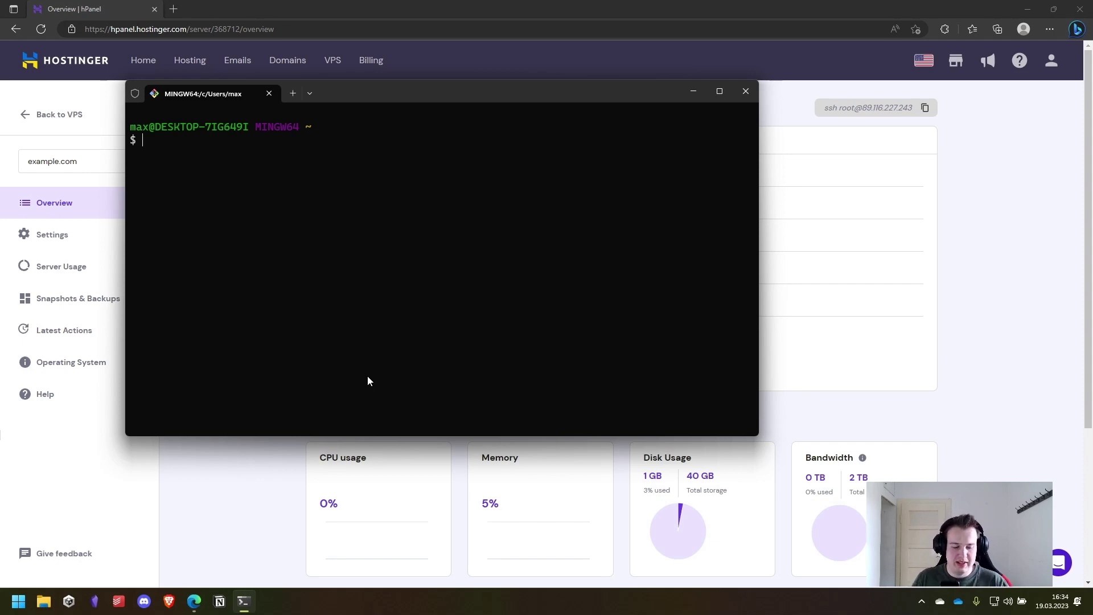
pyautogui.hotkey('ctrl', 'v')
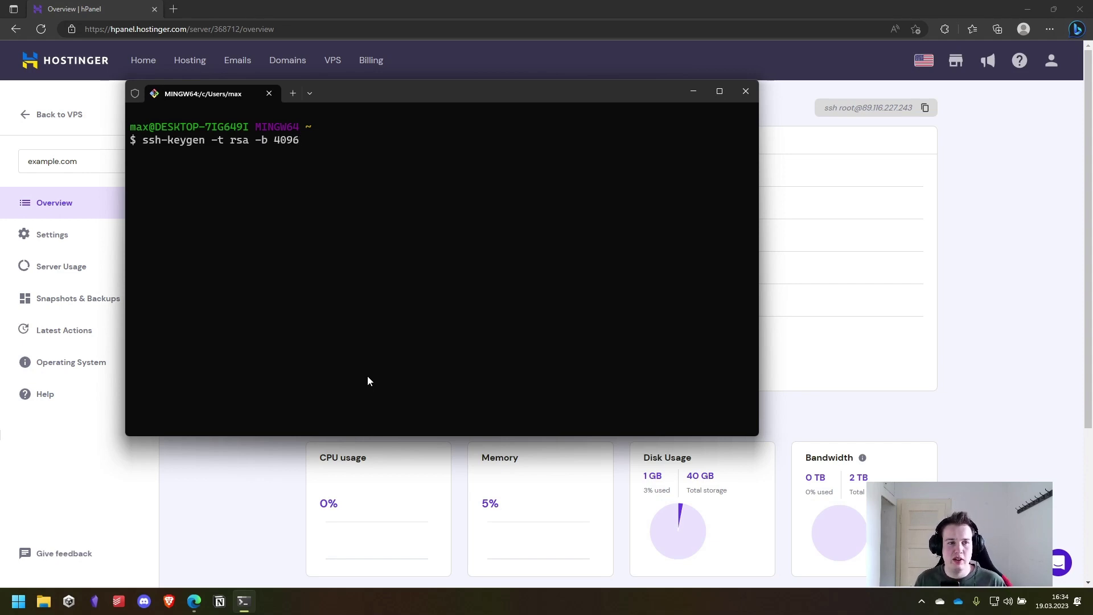
pyautogui.press('Return')
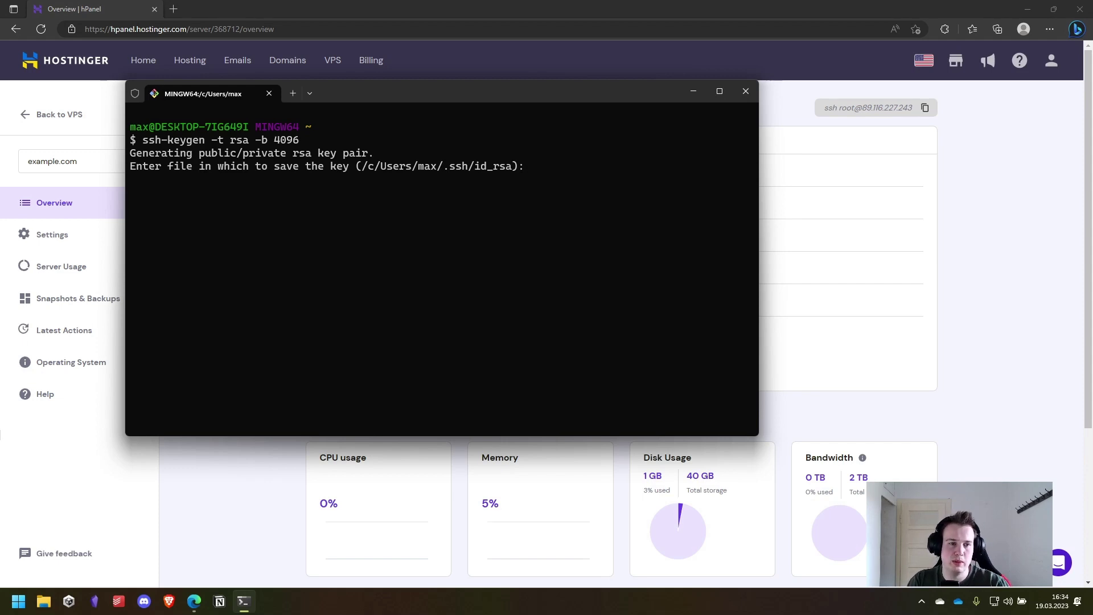
pyautogui.press('Return')
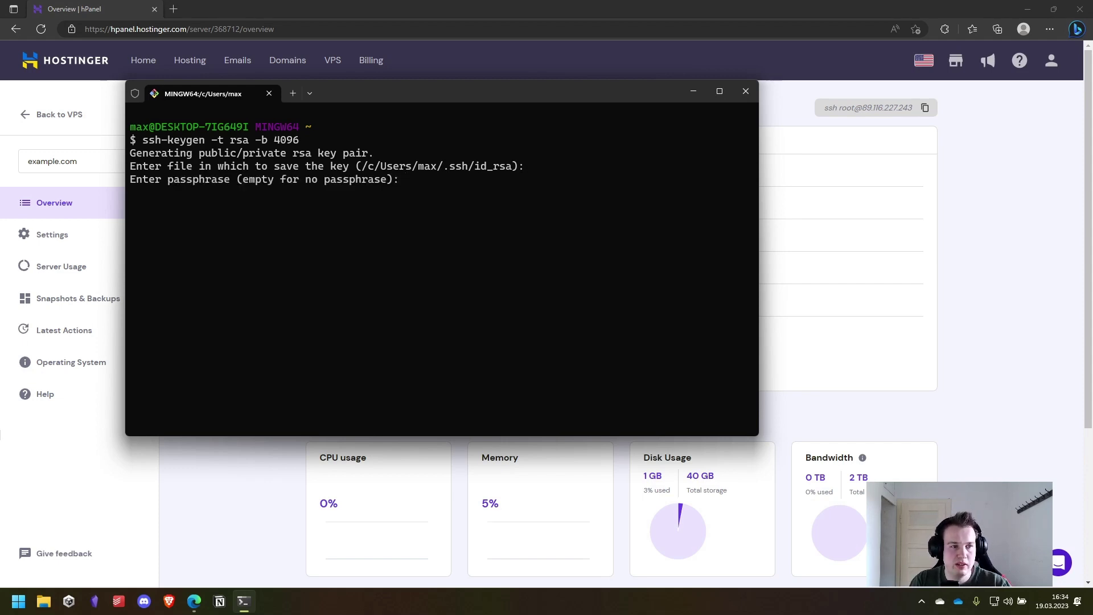
pyautogui.press('Return')
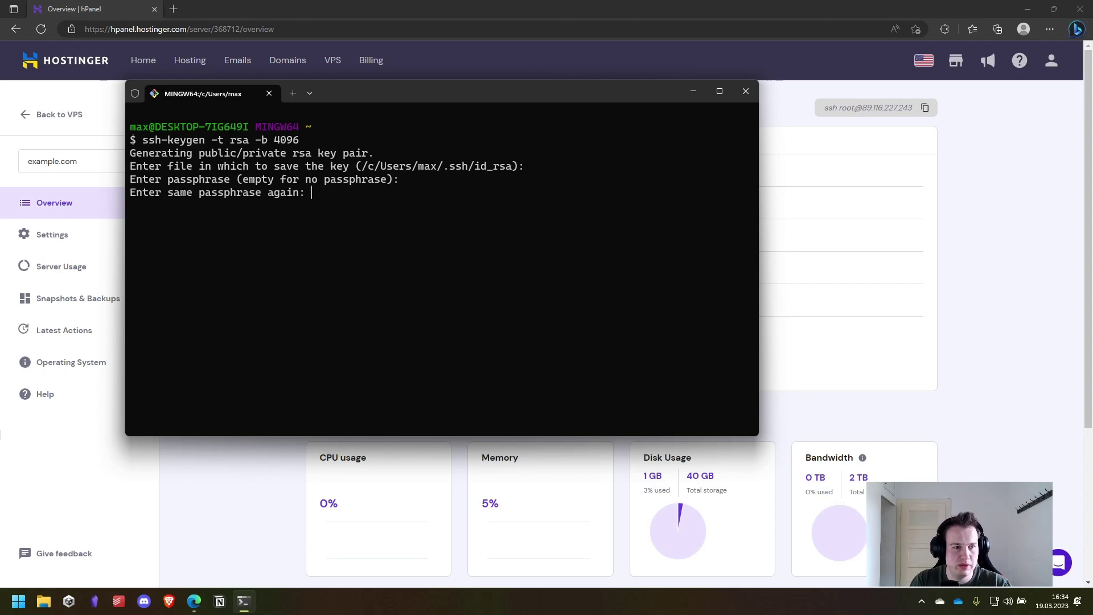
pyautogui.press('Return')
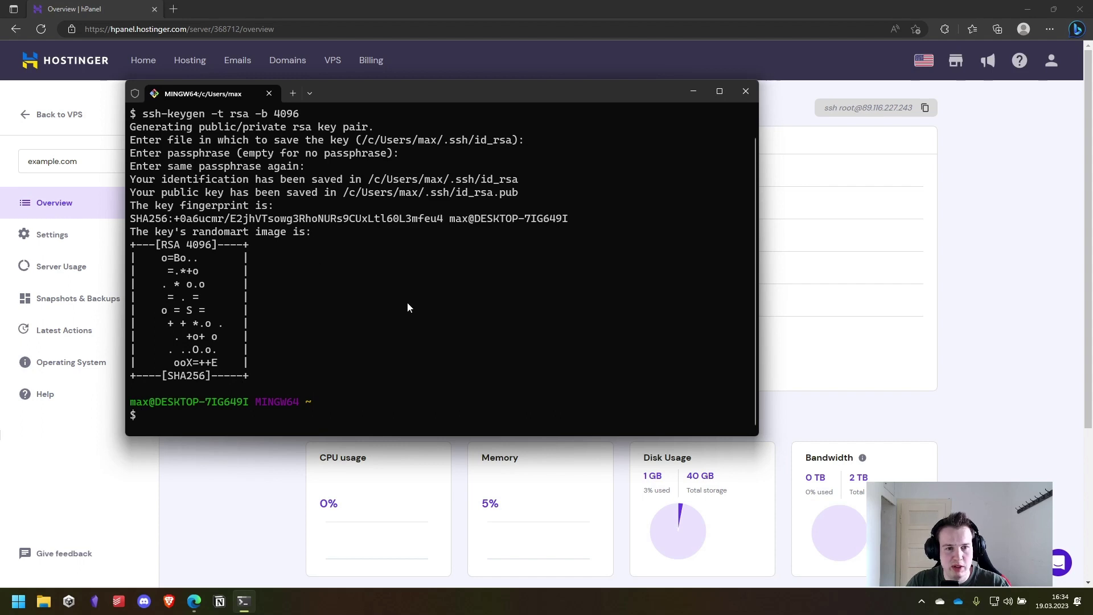
# - Copy the server IP address 89.116.227.243 from an earlier command in the history
pyautogui.press('Up')
pyautogui.press('Up')
pyautogui.press('Up')
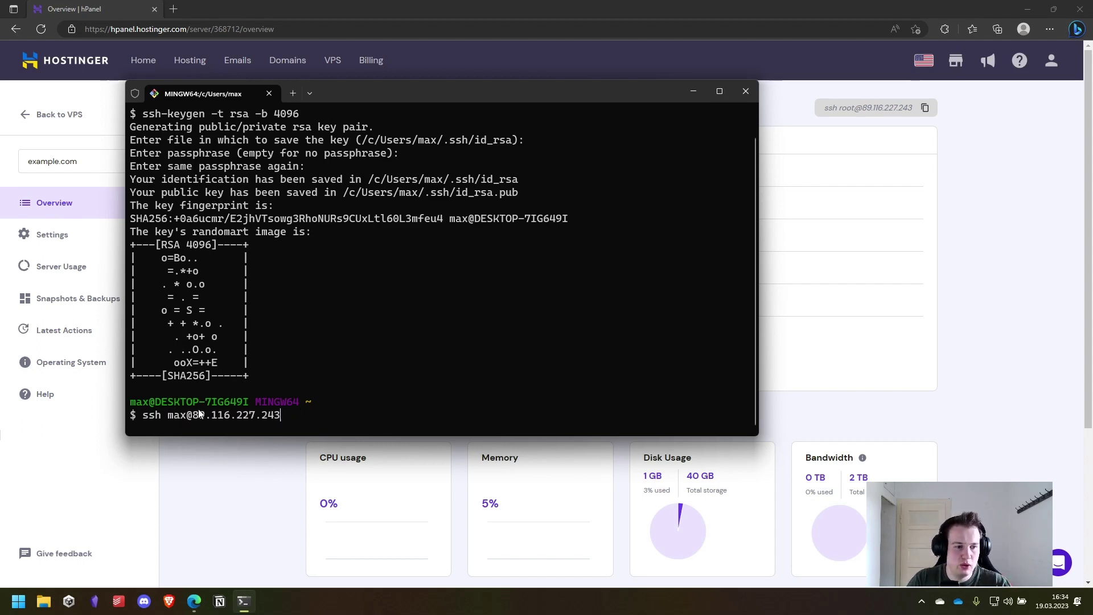
pyautogui.moveTo(192, 419); pyautogui.dragTo(279, 415)
pyautogui.press('Down')
pyautogui.press('Down')
pyautogui.press('Down')
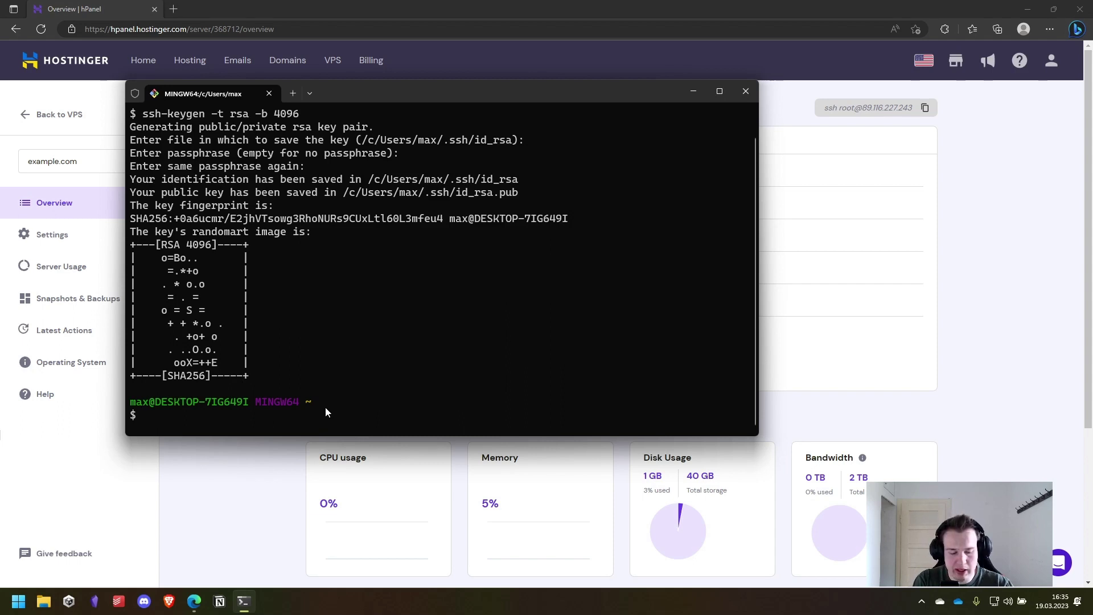
pyautogui.write('ssh-copy-o')
pyautogui.press('BackSpace')
pyautogui.write('id -i')
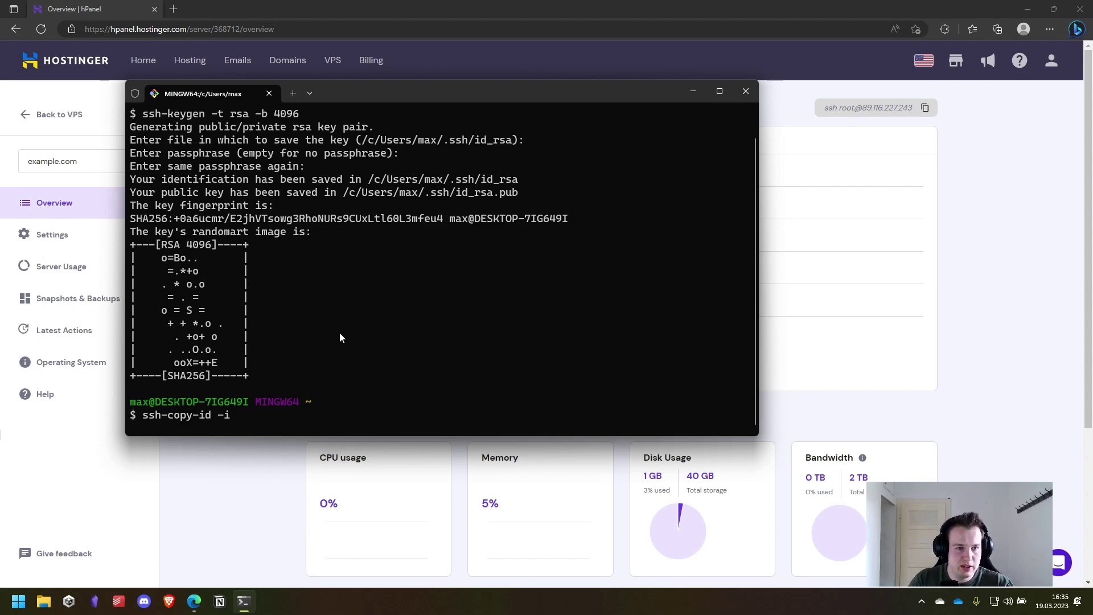
pyautogui.write(' /c/')
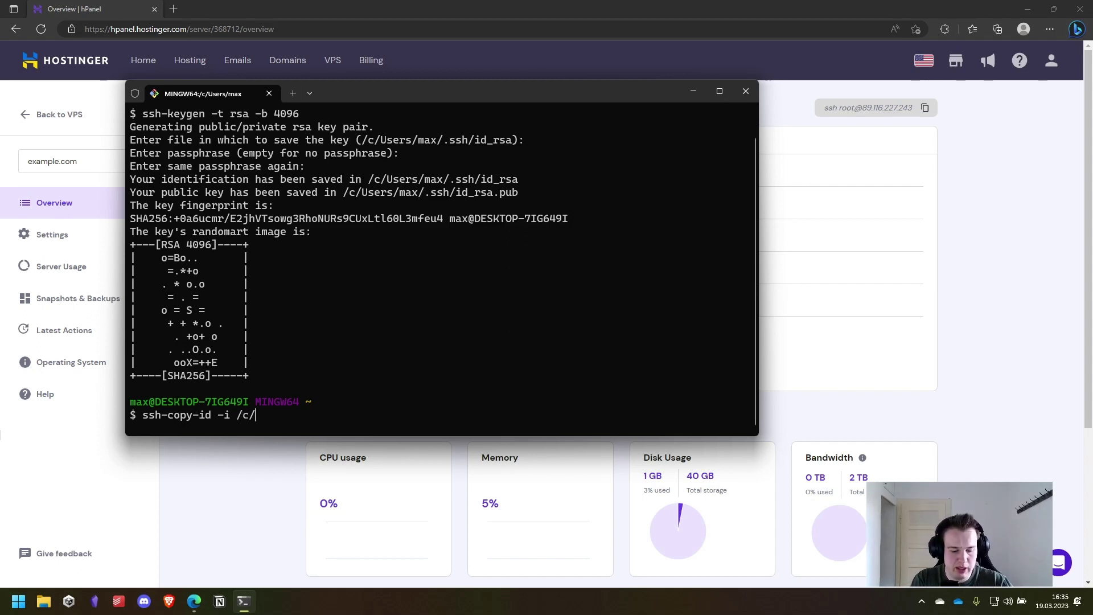
pyautogui.write('Users/')
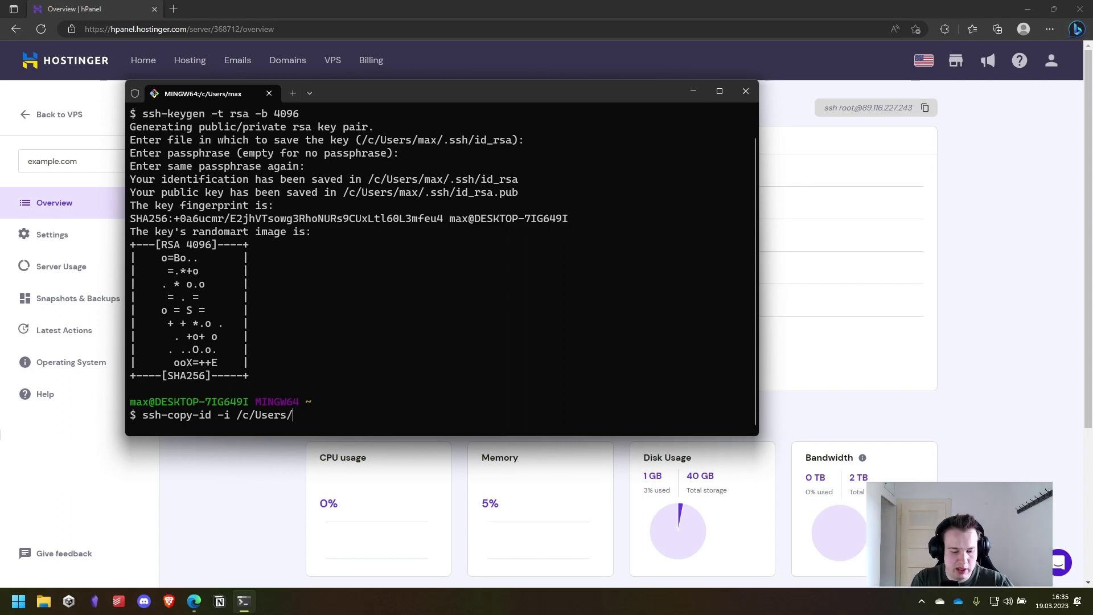
pyautogui.write('max/.ssh')
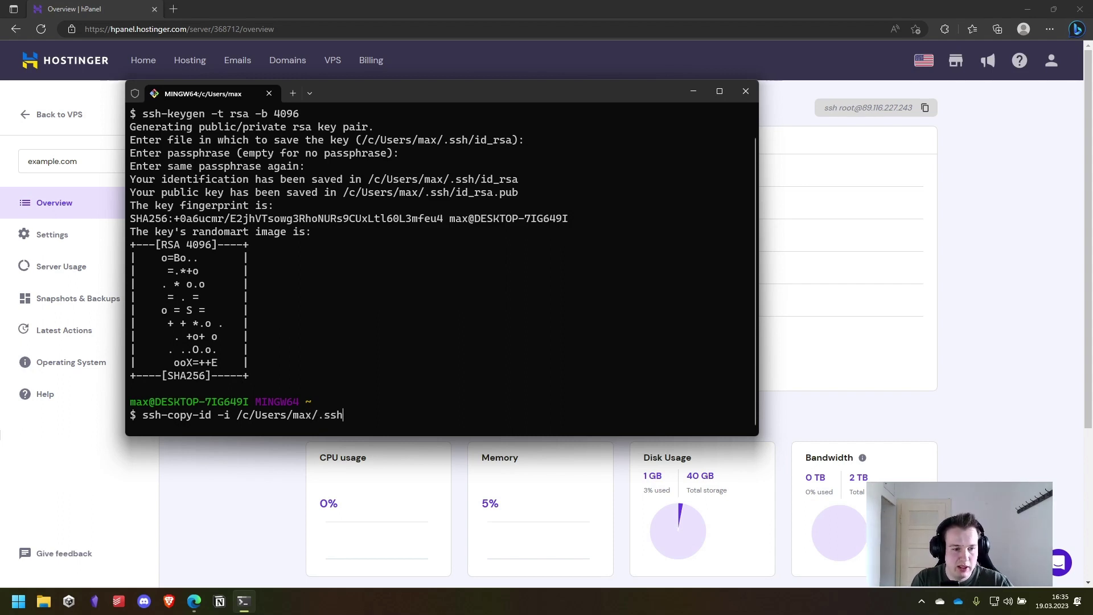
pyautogui.write('/id_rd')
pyautogui.press('BackSpace')
pyautogui.write('sa.pub')
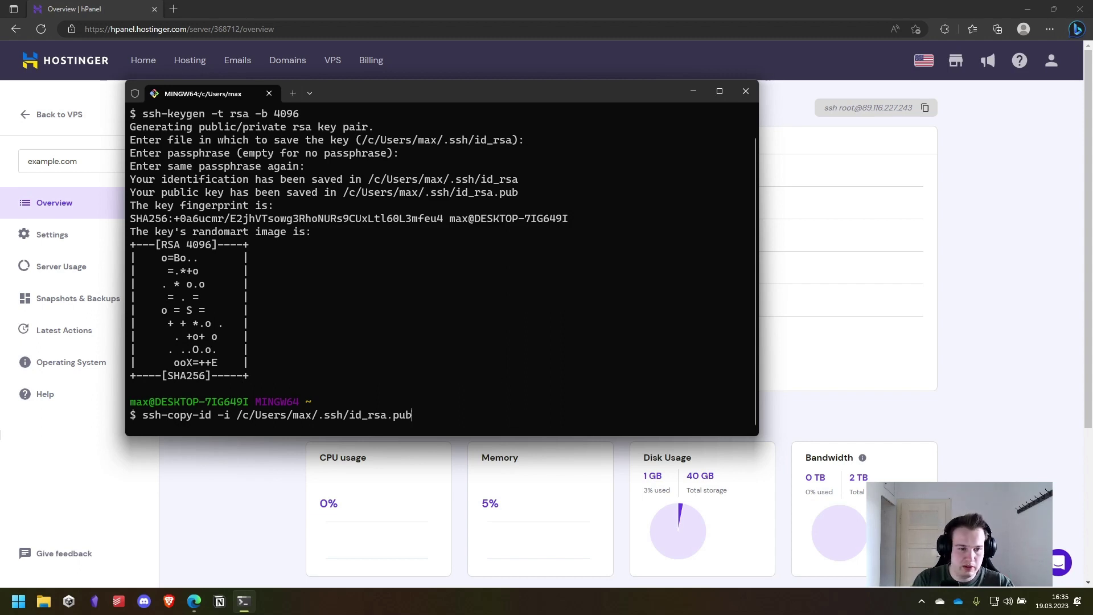
pyautogui.write(' max@')
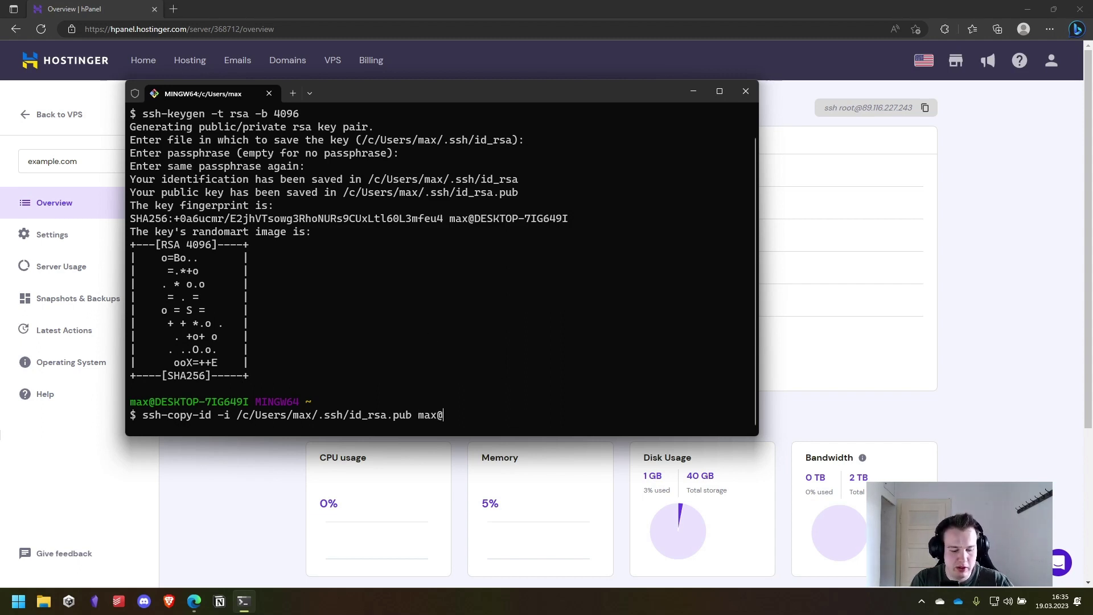
pyautogui.write('89.116.227.243')
pyautogui.press('Return')
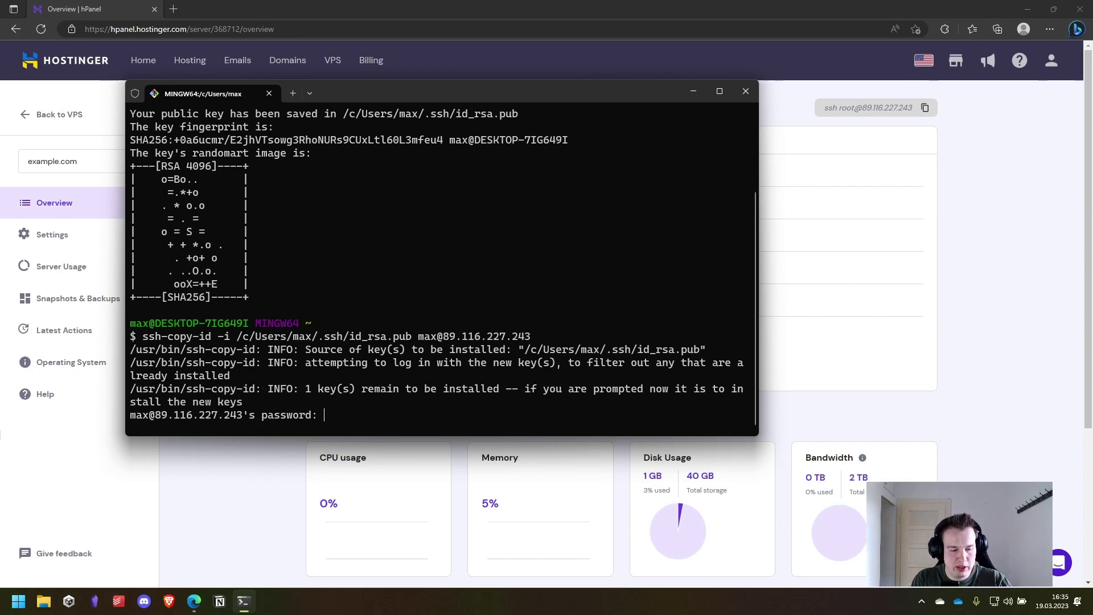
pyautogui.press('Return')
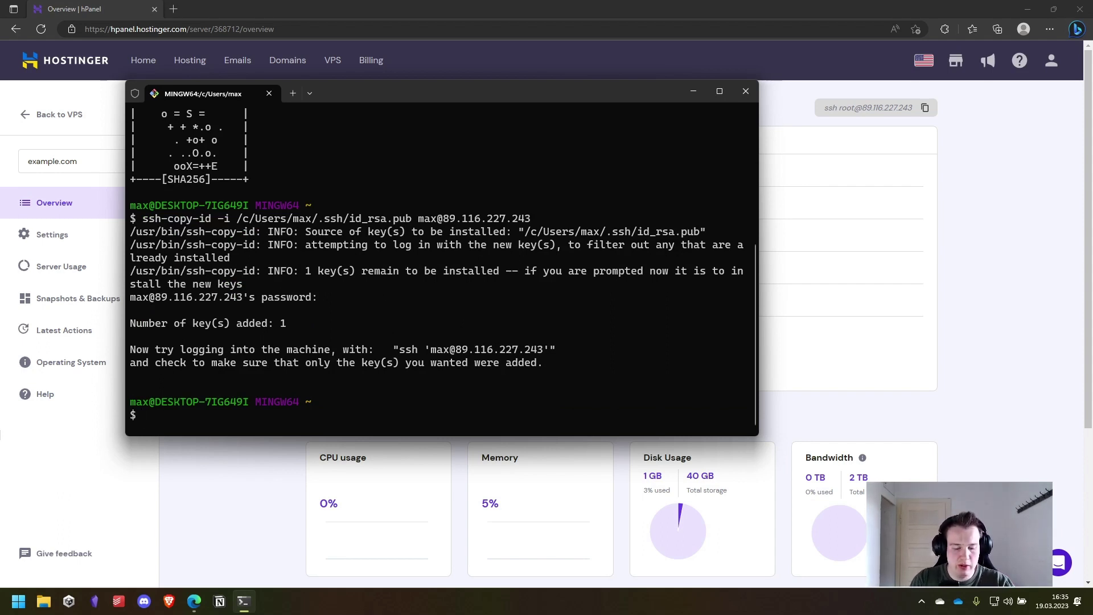
pyautogui.press('Up')
pyautogui.press('Up')
pyautogui.press('Down')
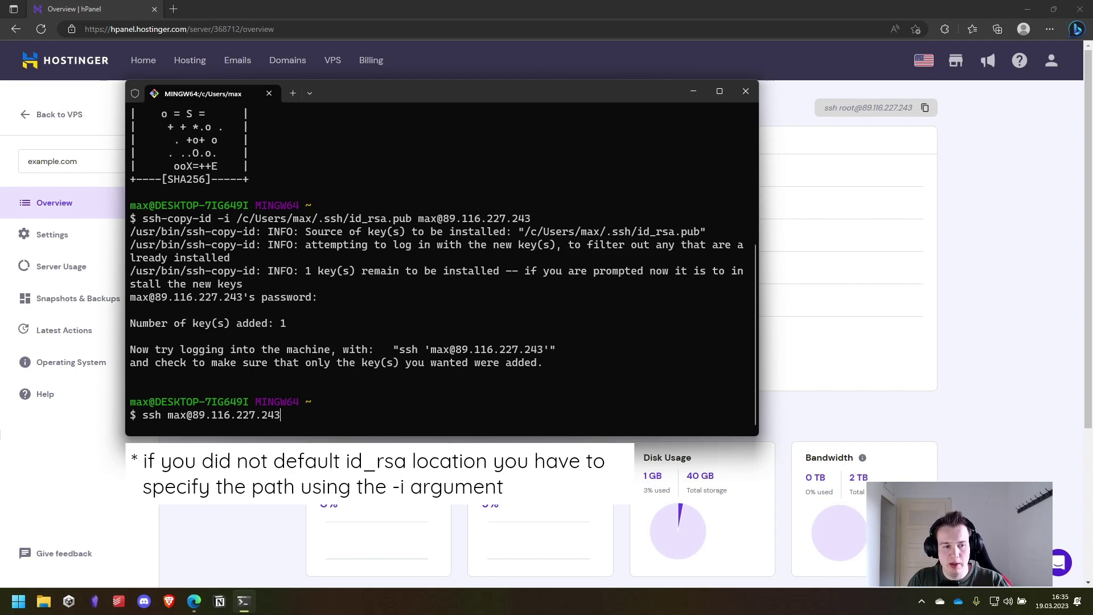
pyautogui.press('Return')
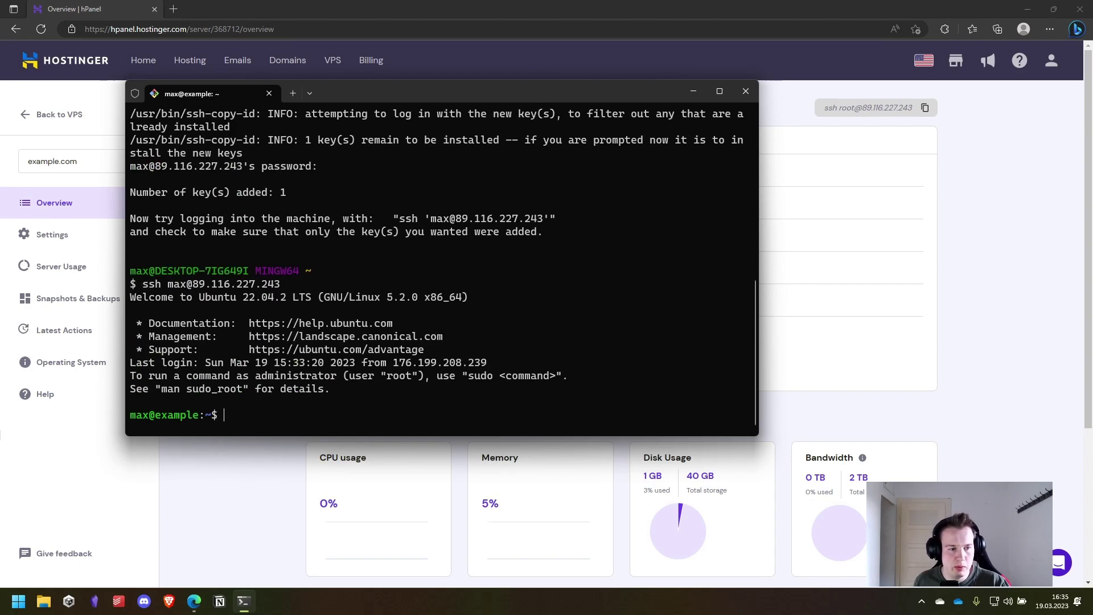